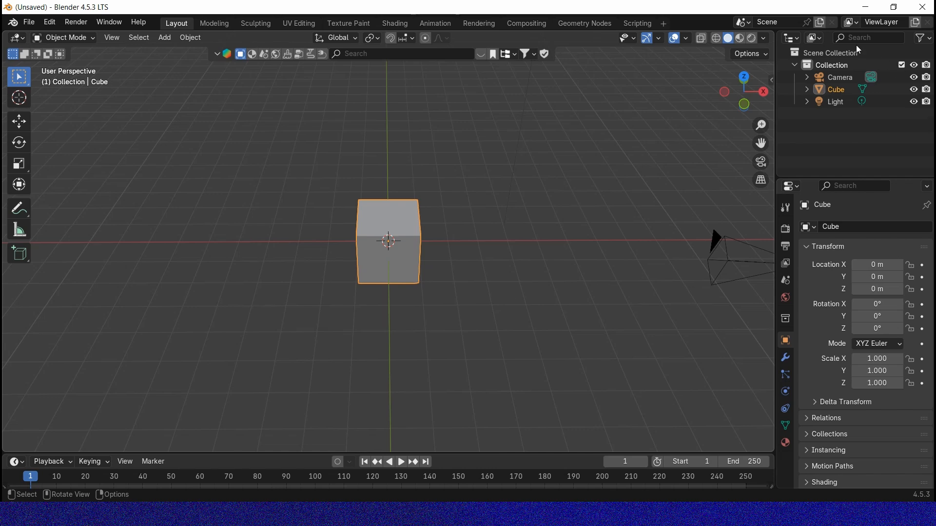
pyautogui.click(861, 145)
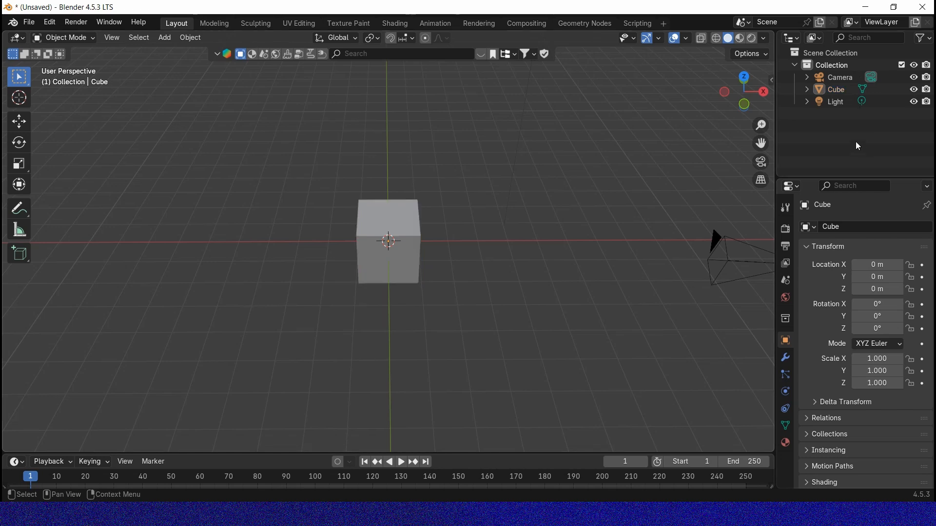
pyautogui.rightClick(819, 128)
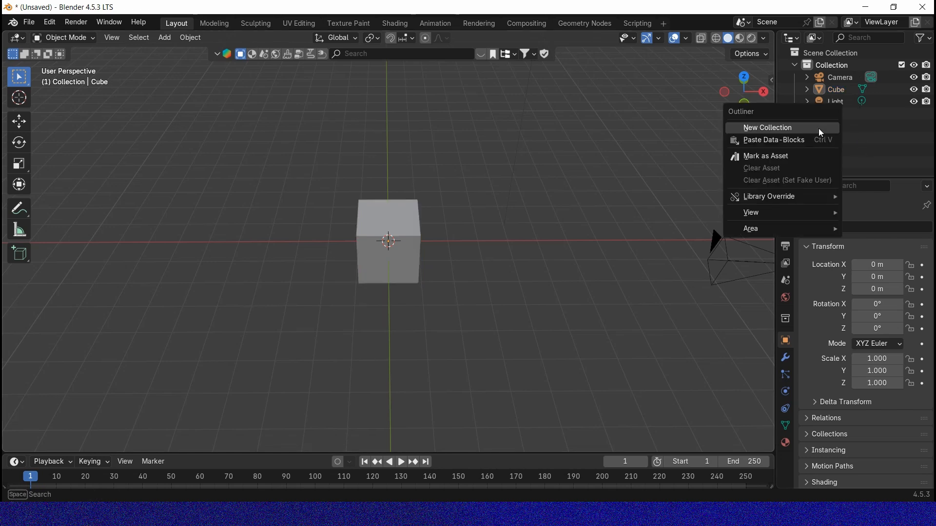
pyautogui.click(772, 130)
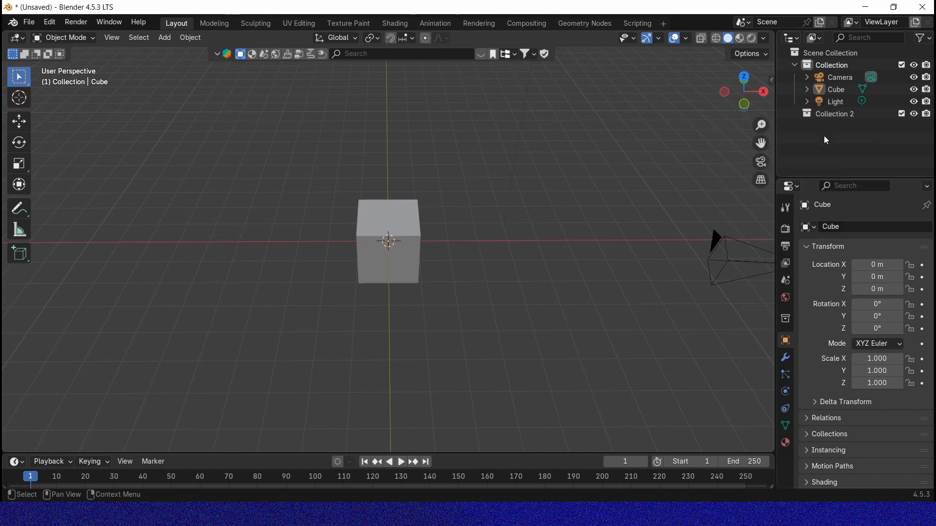
pyautogui.press('m')
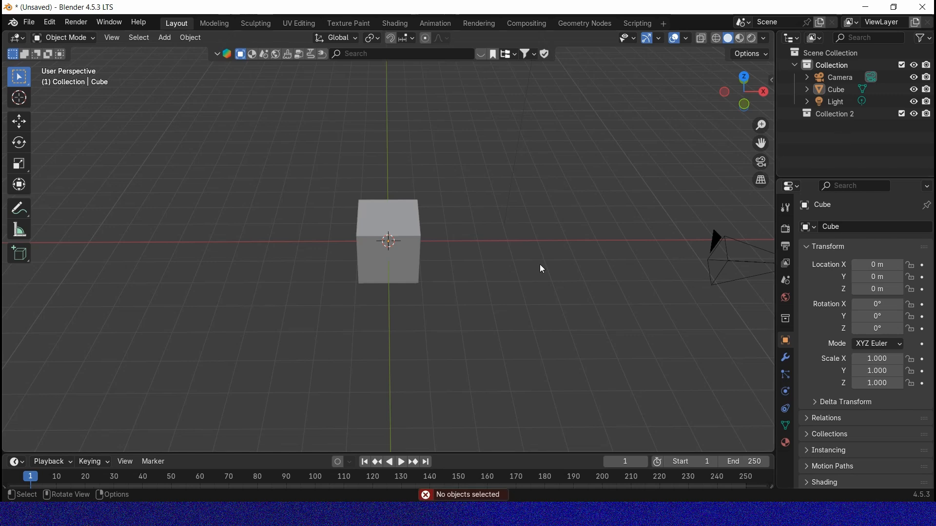
pyautogui.click(832, 118)
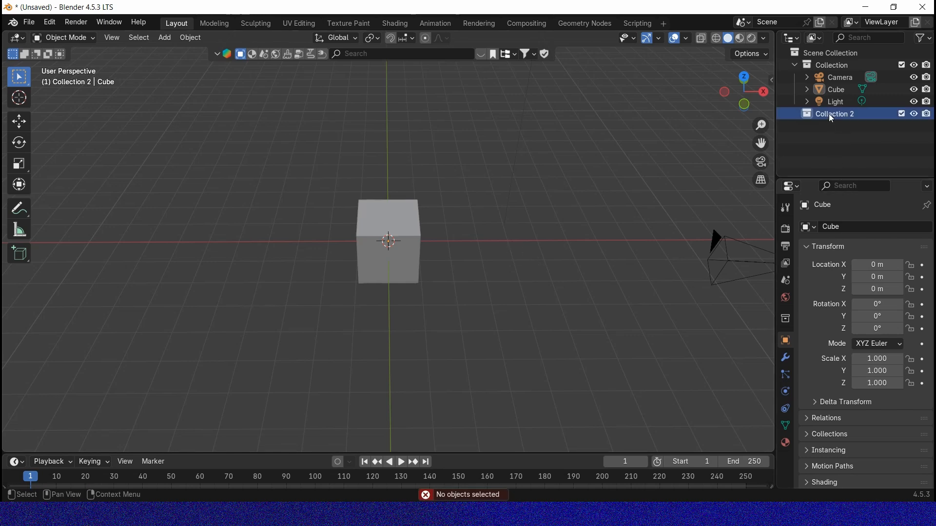
pyautogui.press('Delete')
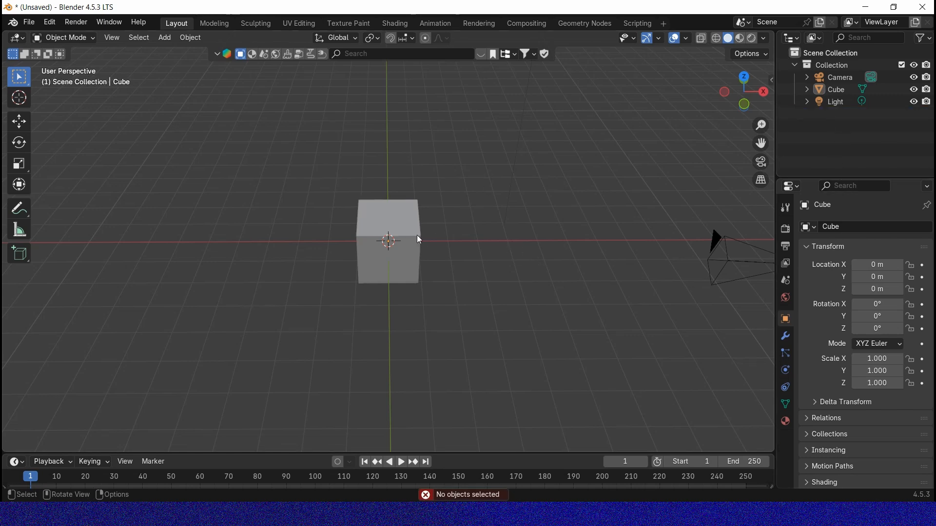
# Delete the default cube and add a UV sphere mesh at the world origin.
pyautogui.click(378, 222)
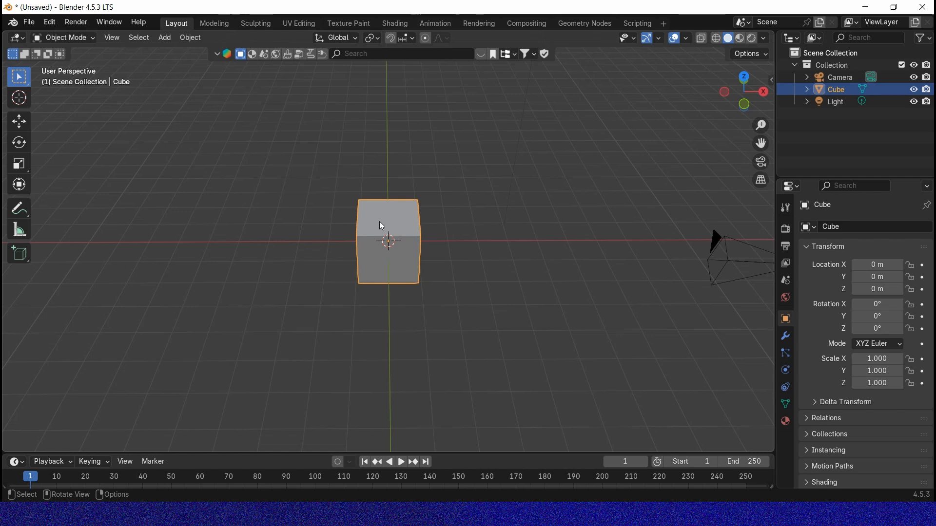
pyautogui.press('Delete')
pyautogui.hotkey('shift', 'a')
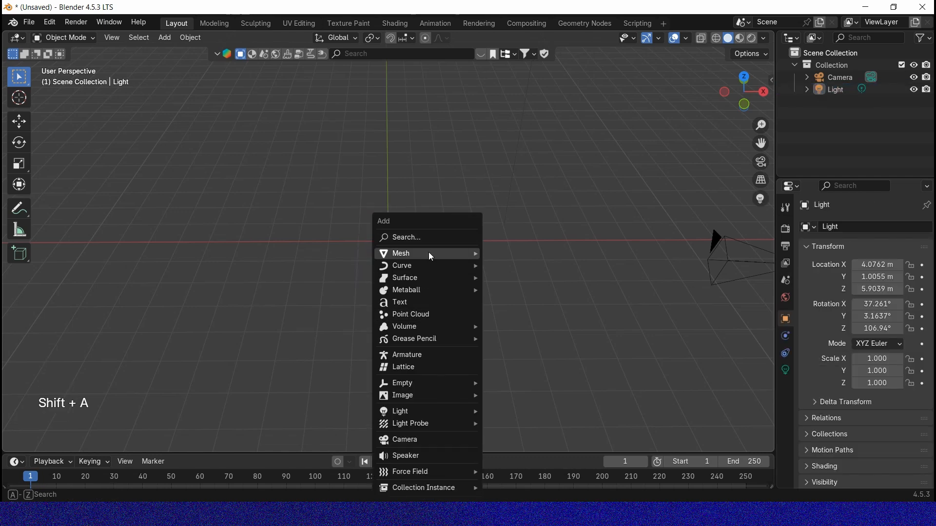
pyautogui.moveTo(430, 254)
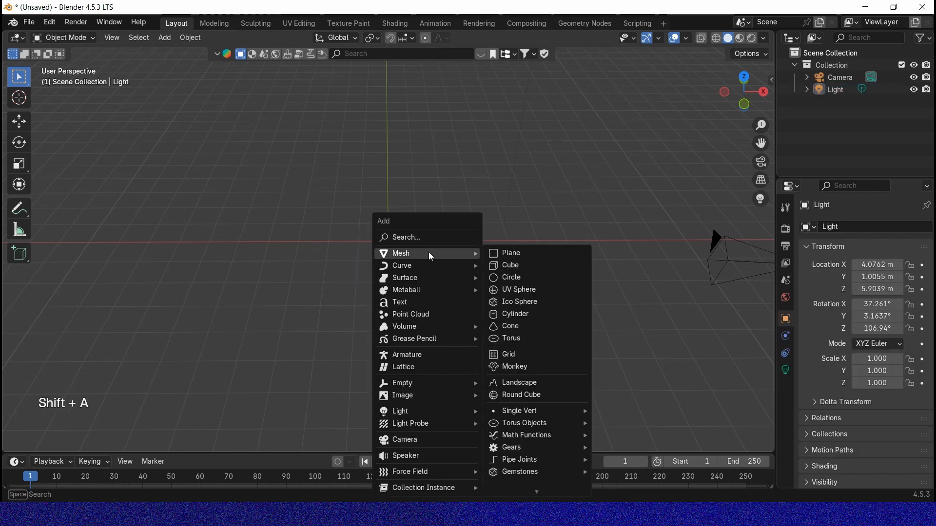
pyautogui.click(510, 293)
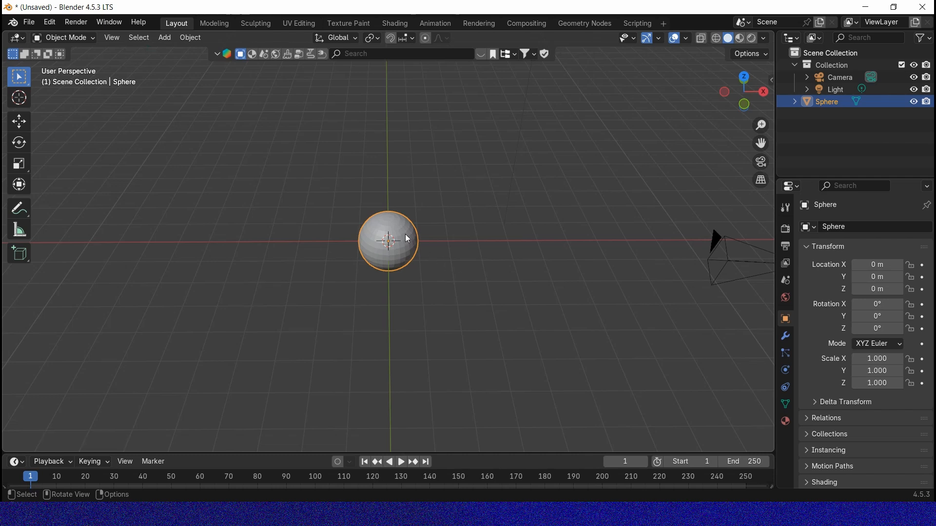
# Duplicate the sphere twice, placing one copy at about X 2.71 m and the other at about X 1.68, Y 1.83, Z 2.3 m.
pyautogui.hotkey('shift', 'd')
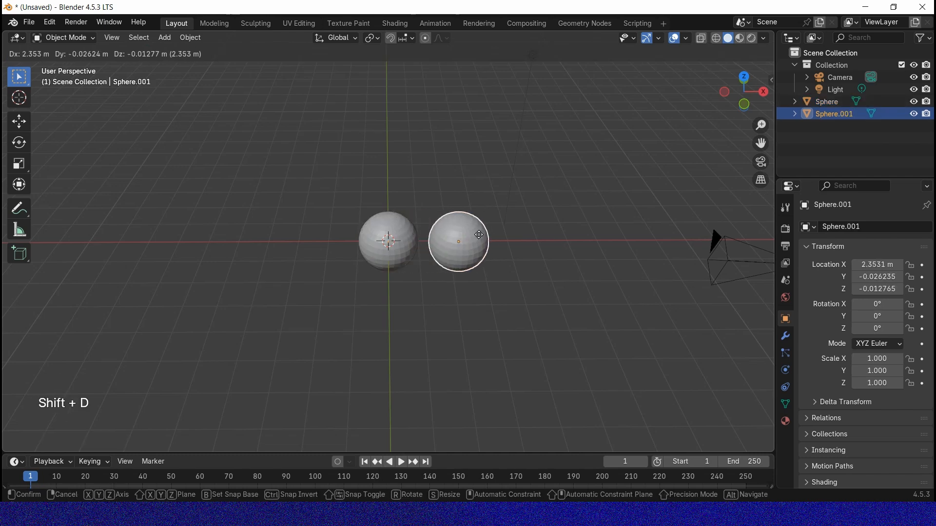
pyautogui.click(486, 234)
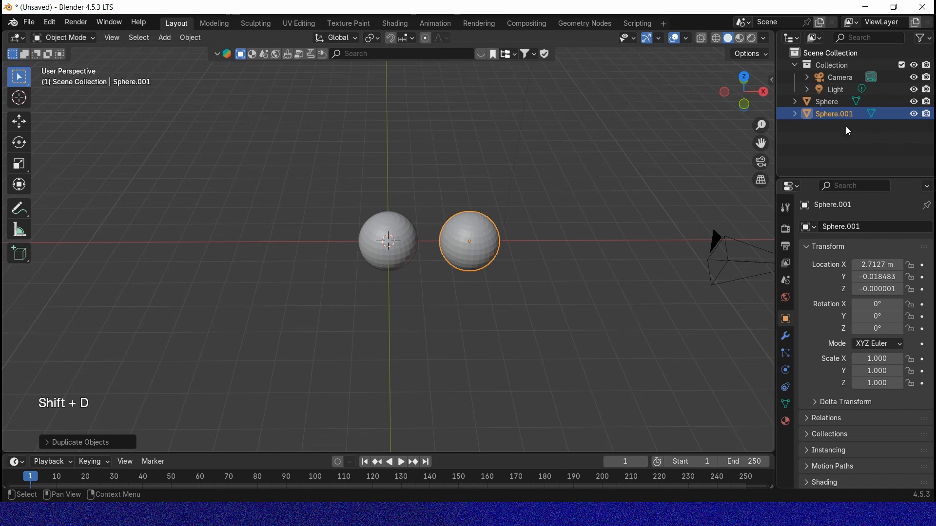
pyautogui.hotkey('shift', 'd')
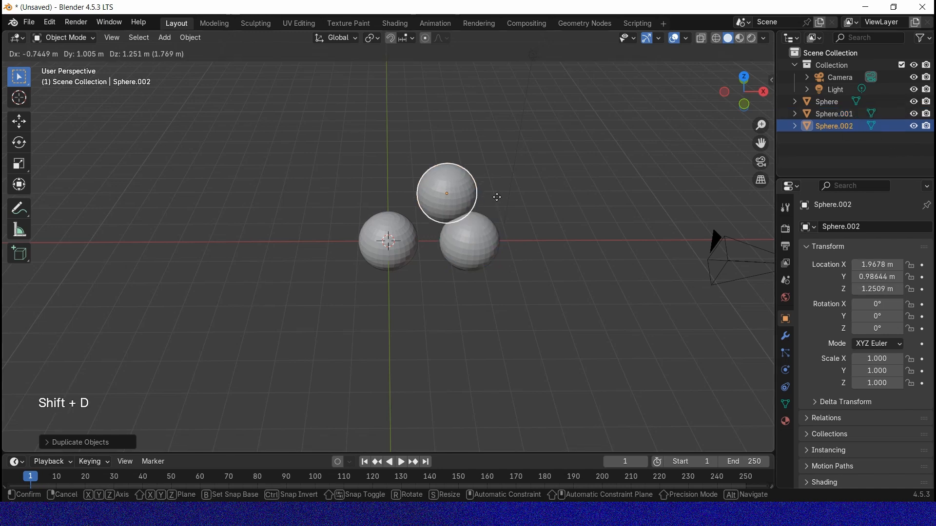
pyautogui.click(826, 170)
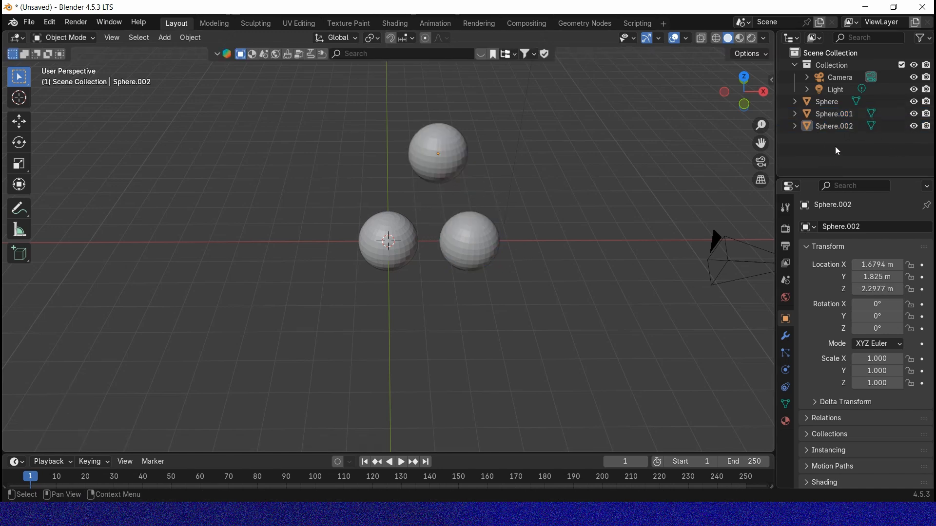
# Move all three spheres into a new collection named Sphere and collapse that collection.
pyautogui.click(823, 101)
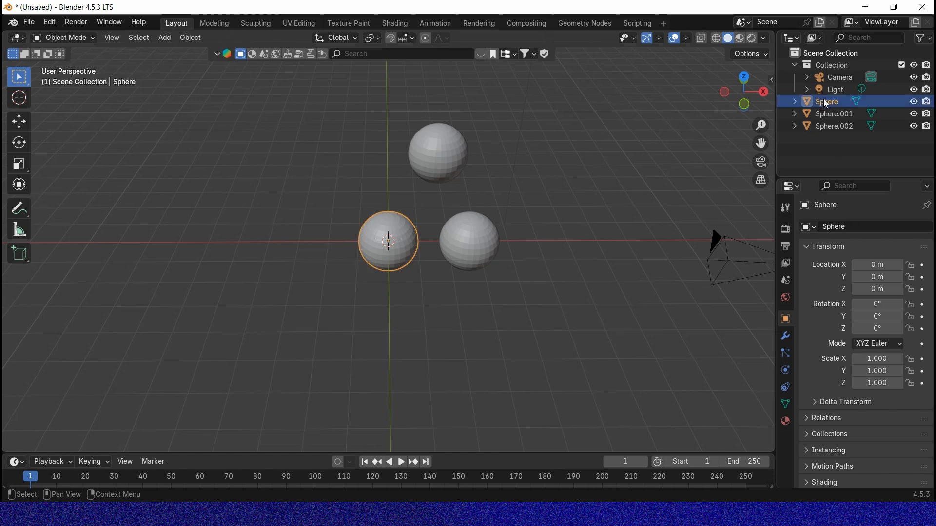
pyautogui.keyDown('shift'); pyautogui.click(833, 126); pyautogui.keyUp('shift')
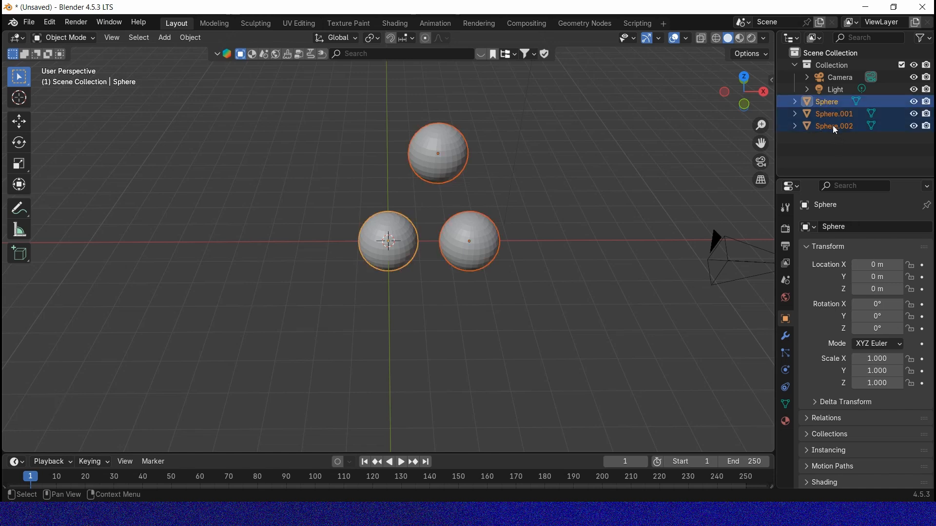
pyautogui.press('m')
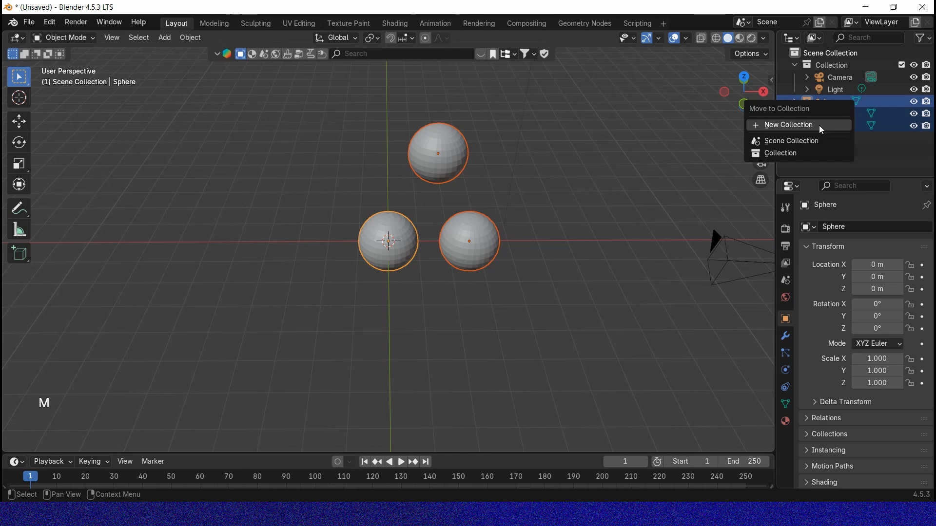
pyautogui.click(819, 125)
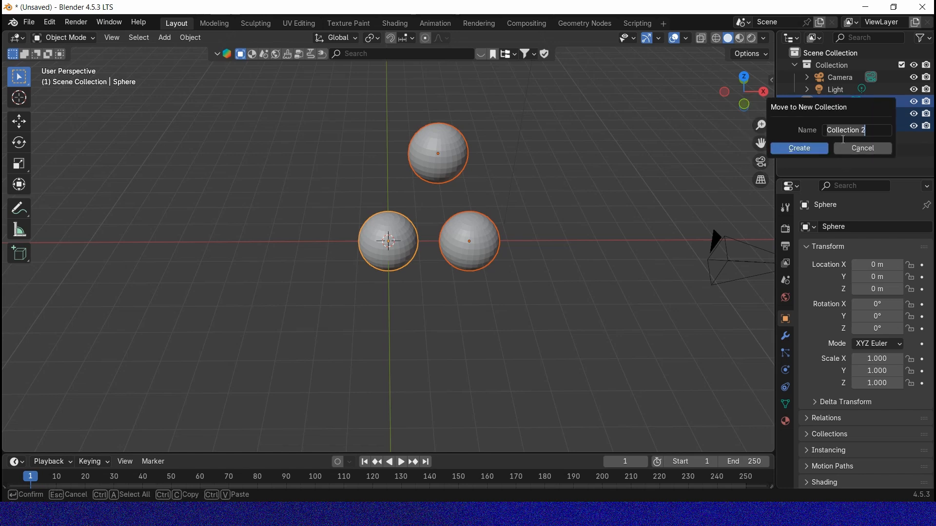
pyautogui.press('BackSpace')
pyautogui.write('Sphere')
pyautogui.click(811, 148)
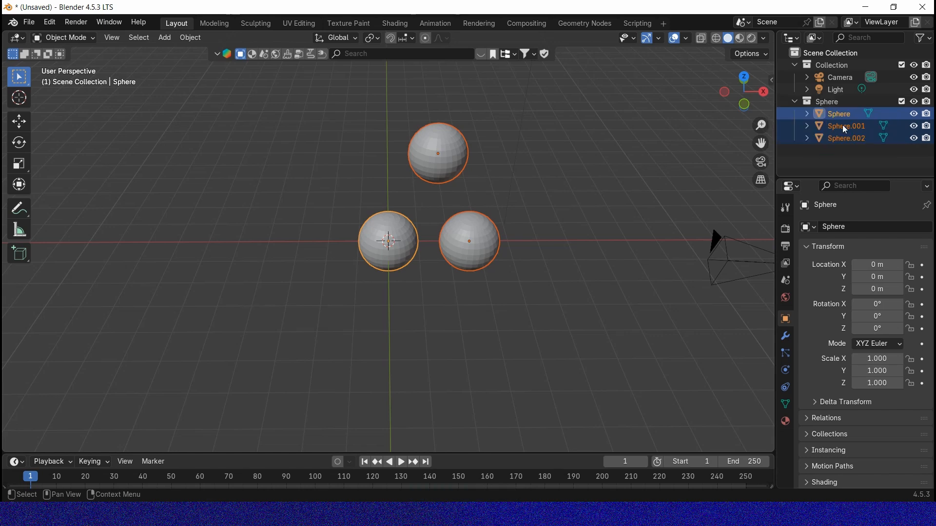
pyautogui.click(795, 102)
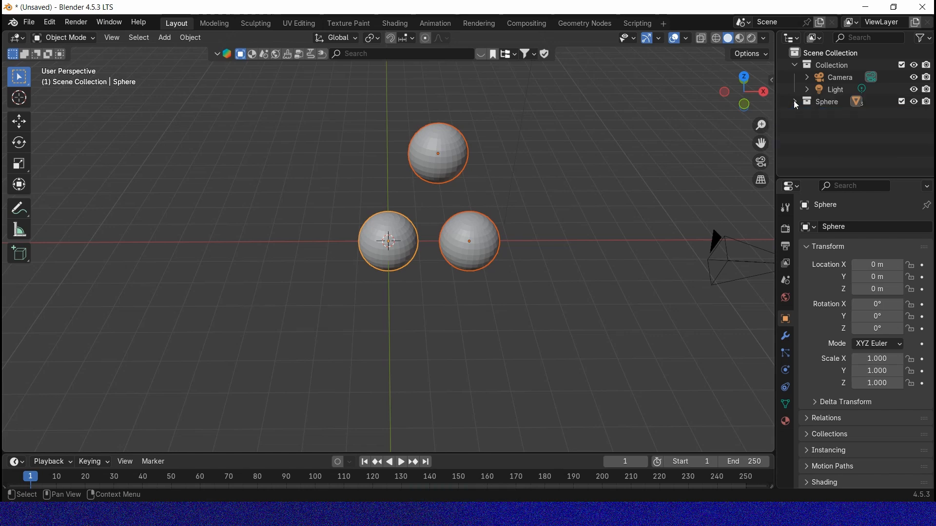
pyautogui.click(873, 141)
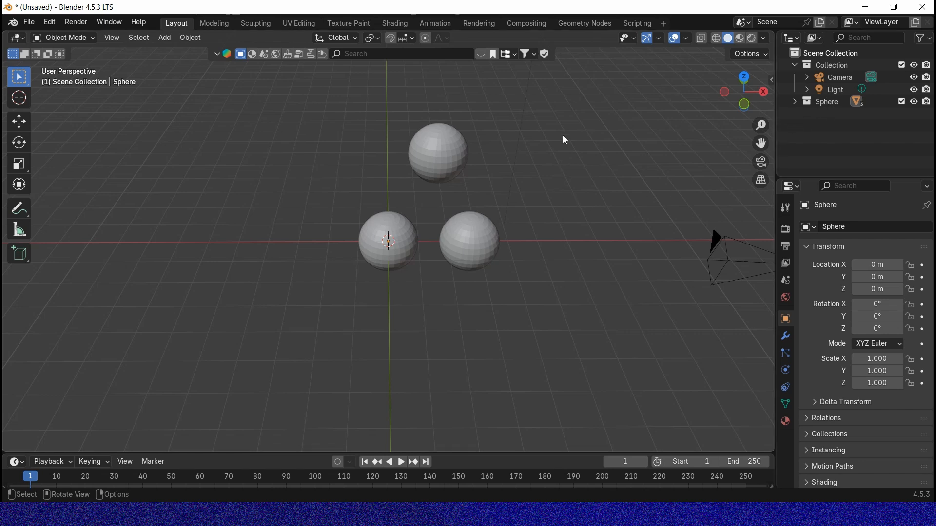
# Make the Sphere collection the active collection, leaving it collapsed.
pyautogui.click(458, 157)
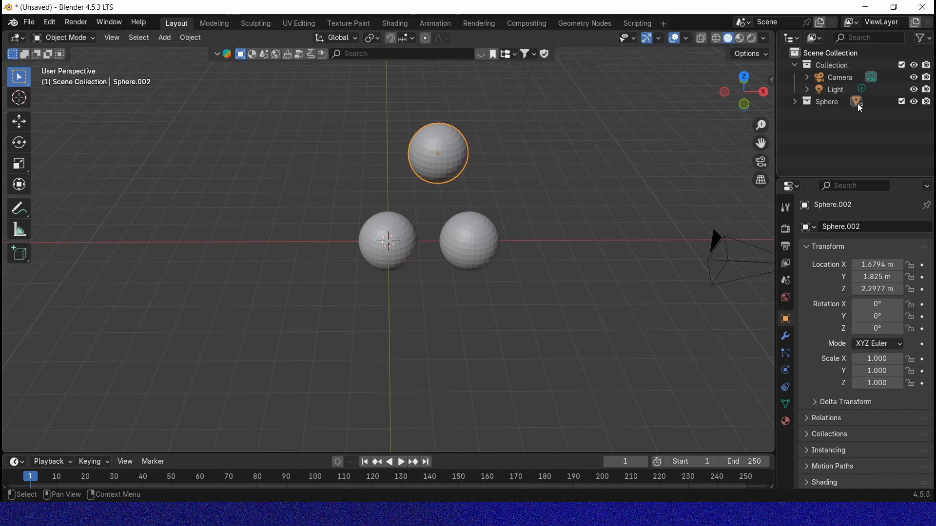
pyautogui.click(795, 101)
pyautogui.click(795, 102)
pyautogui.click(826, 102)
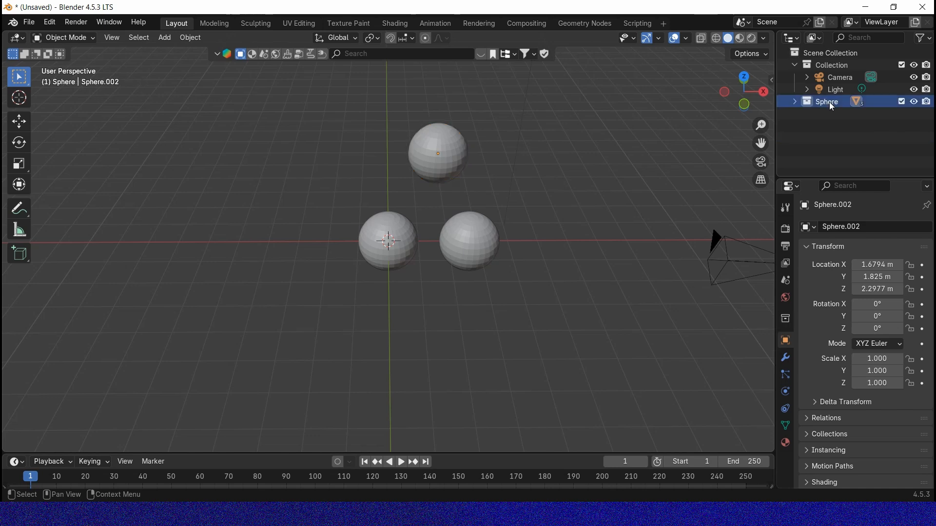
pyautogui.click(400, 247)
pyautogui.hotkey('shift', 'd')
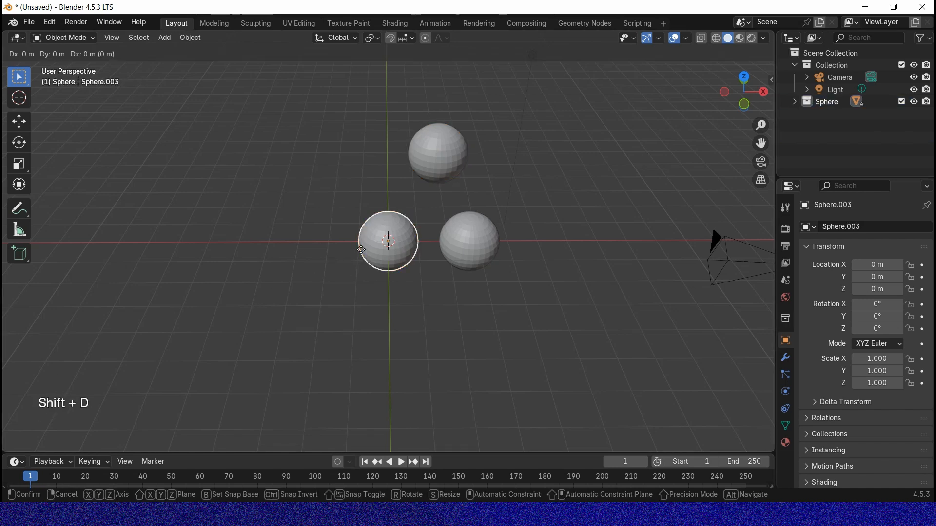
pyautogui.click(268, 250)
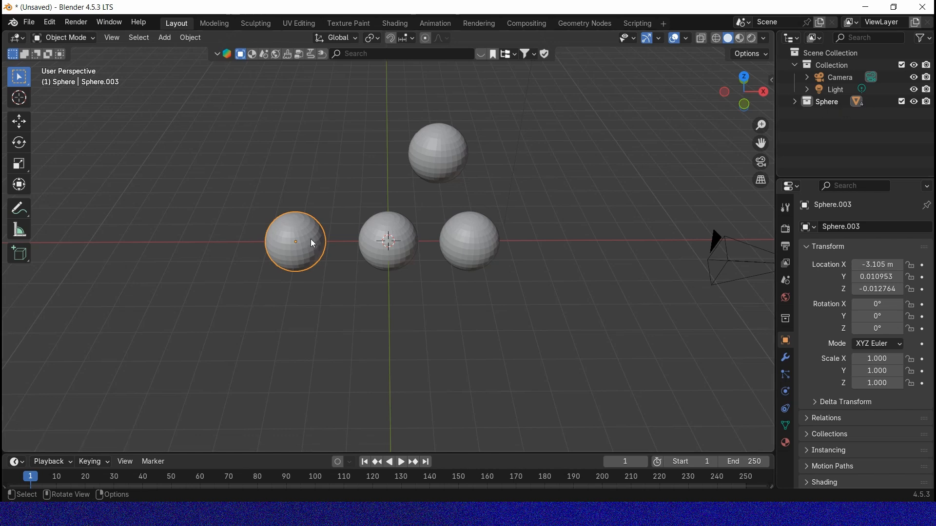
pyautogui.press('Delete')
pyautogui.click(457, 153)
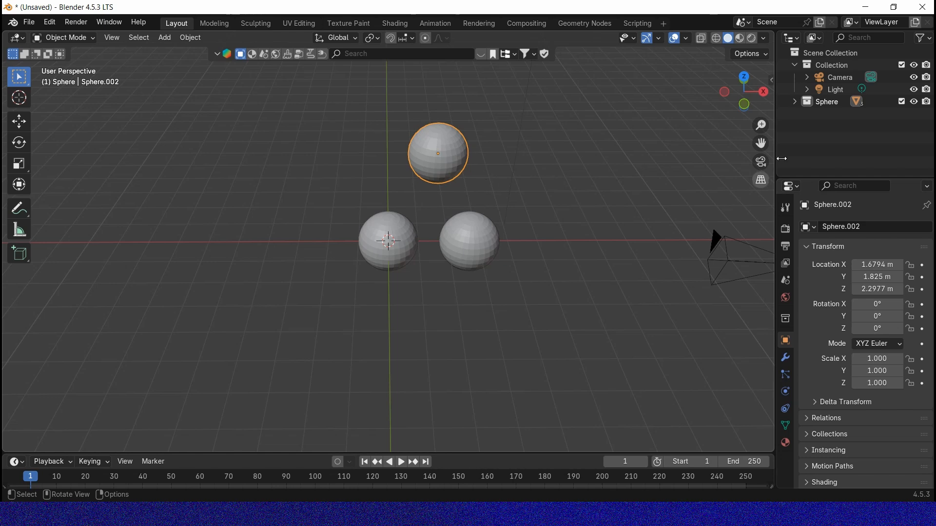
pyautogui.click(818, 101)
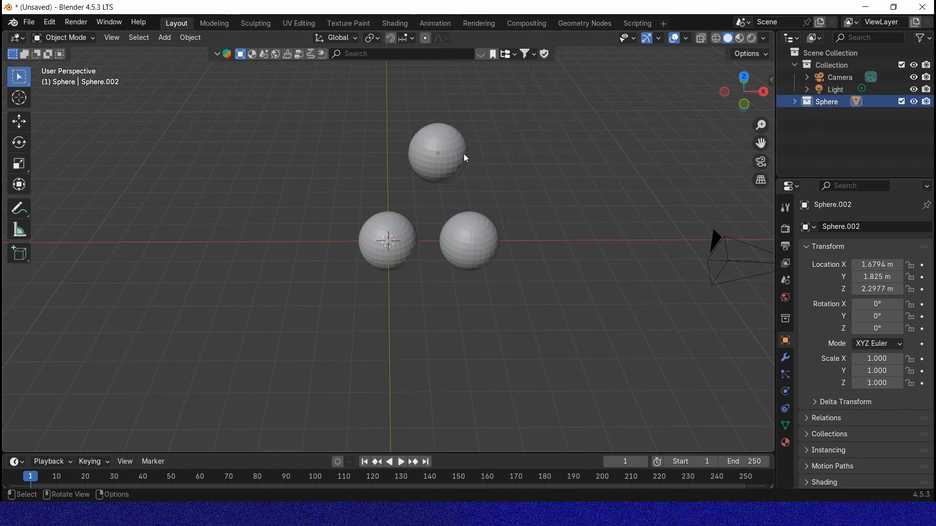
pyautogui.click(433, 145)
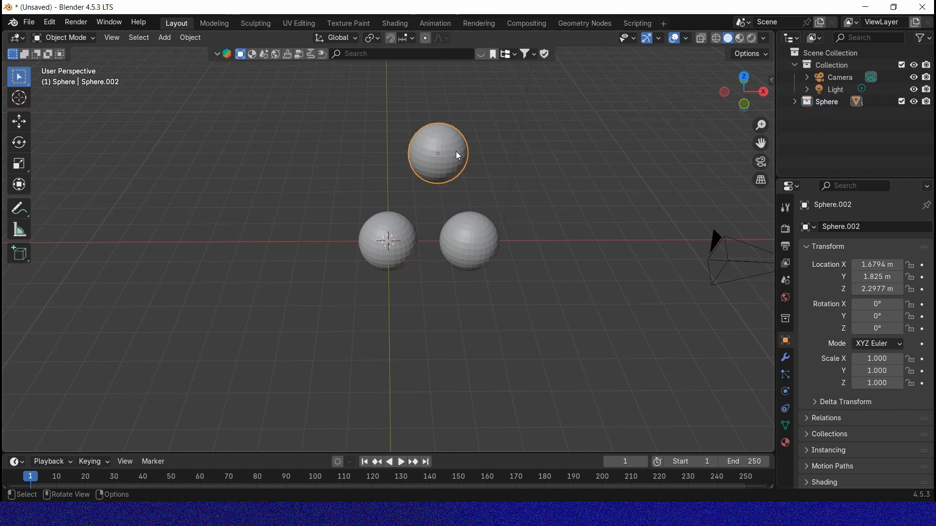
pyautogui.click(637, 186)
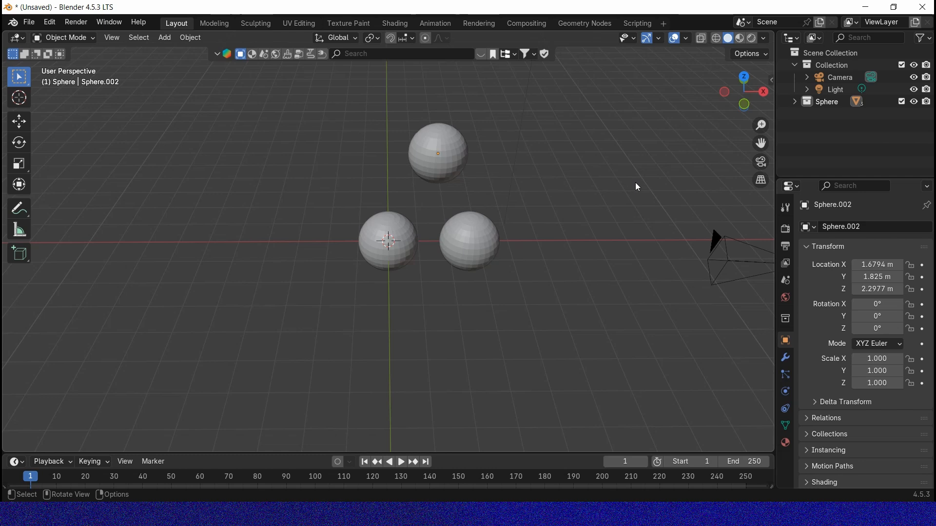
pyautogui.click(831, 102)
pyautogui.click(456, 146)
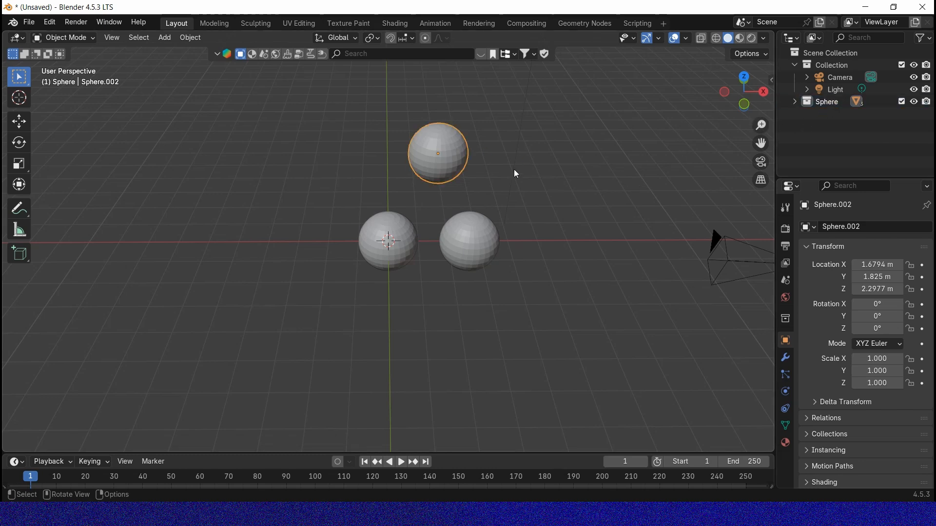
pyautogui.click(391, 235)
pyautogui.click(478, 247)
pyautogui.click(449, 152)
pyautogui.click(434, 235)
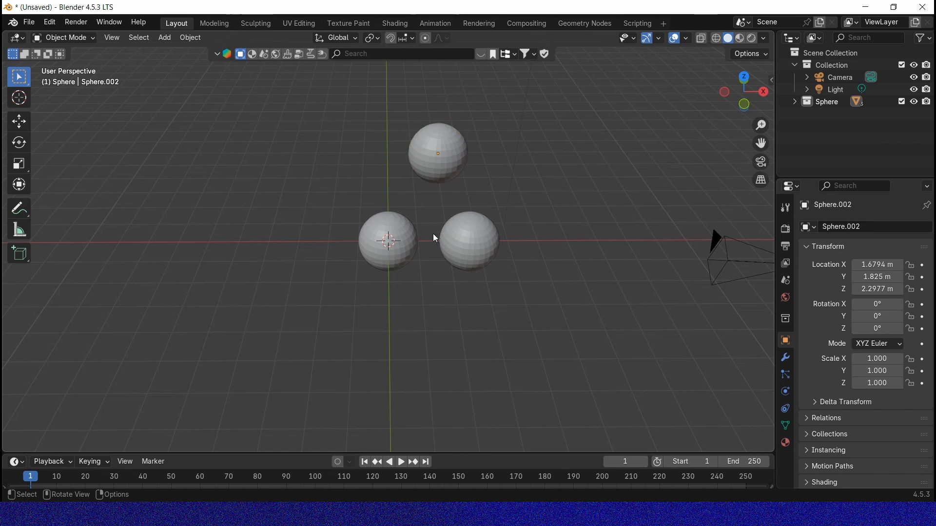
pyautogui.click(452, 159)
pyautogui.click(813, 151)
# Move the uppermost sphere along the X axis to about X 1.01 m, leaving it selected.
pyautogui.click(444, 153)
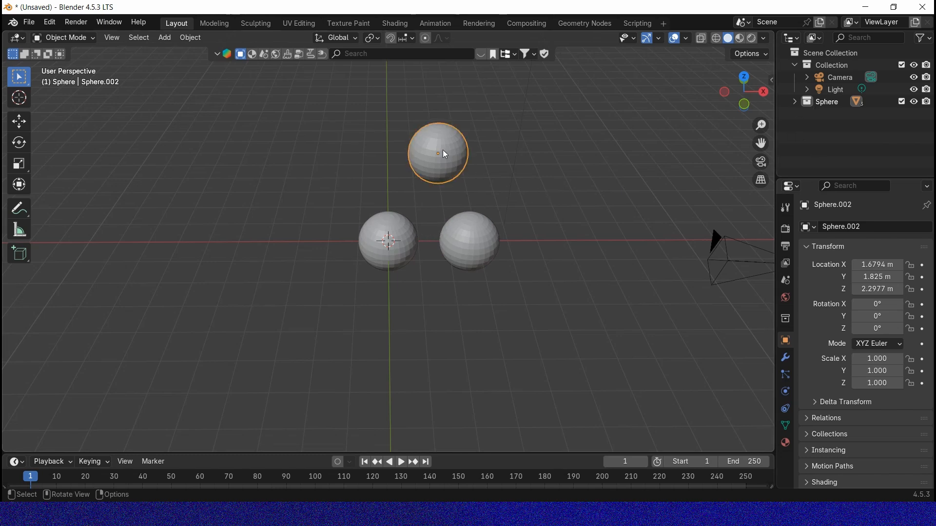
pyautogui.click(19, 121)
pyautogui.moveTo(485, 153); pyautogui.dragTo(454, 153)
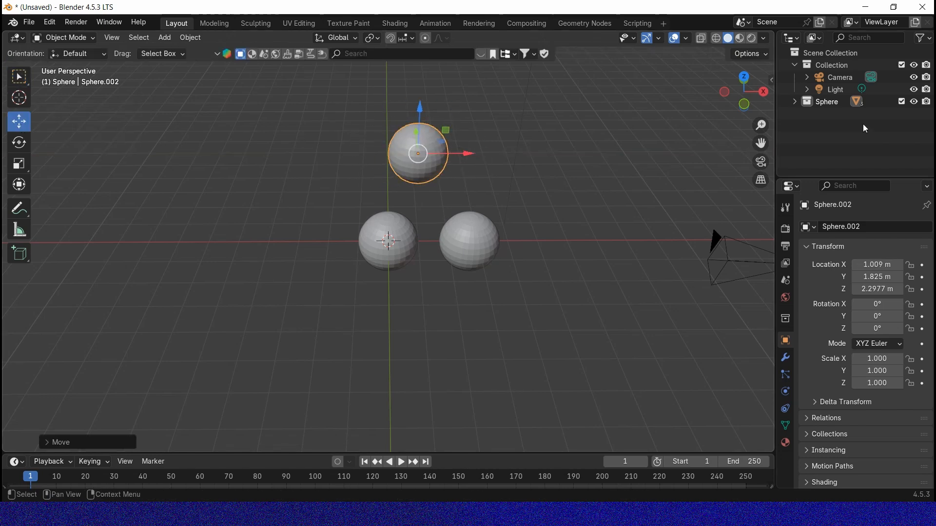
pyautogui.click(827, 101)
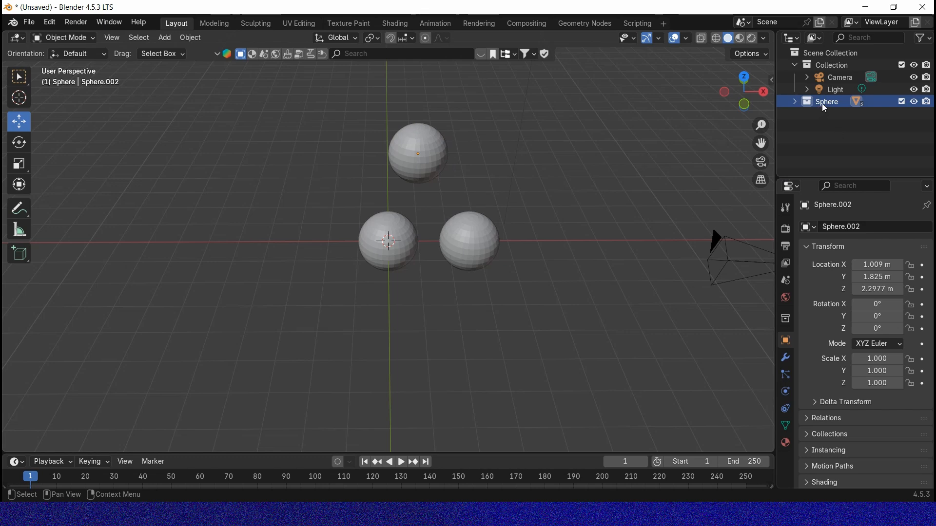
pyautogui.click(446, 153)
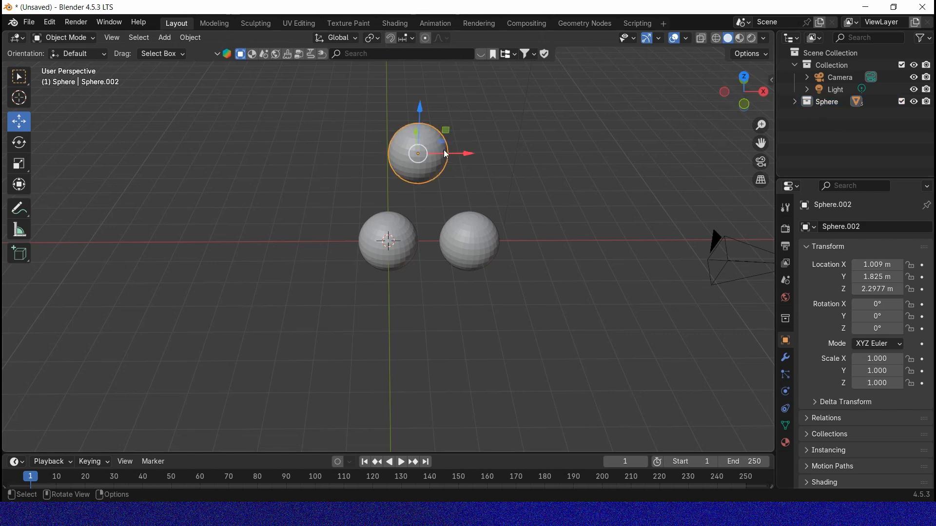
# Expand the Sphere collection to inspect the spheres it contains, leaving nothing selected.
pyautogui.click(560, 157)
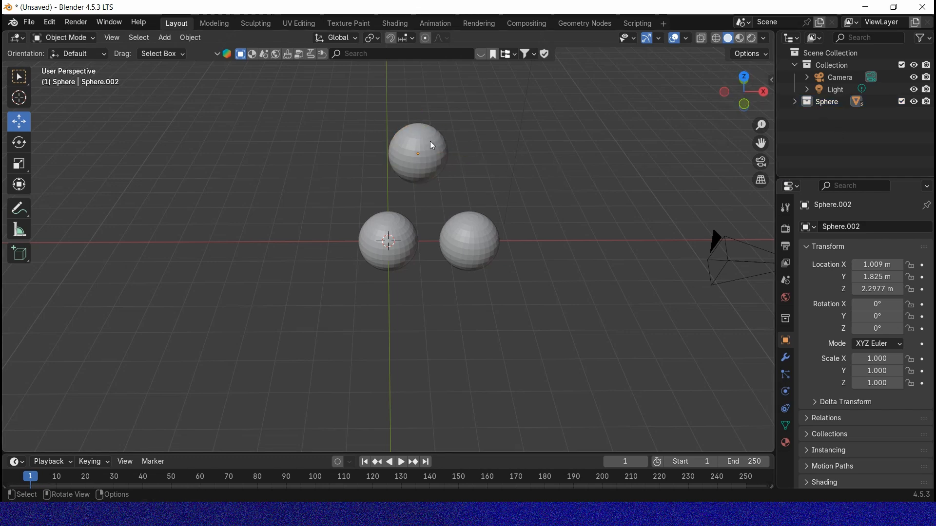
pyautogui.click(797, 101)
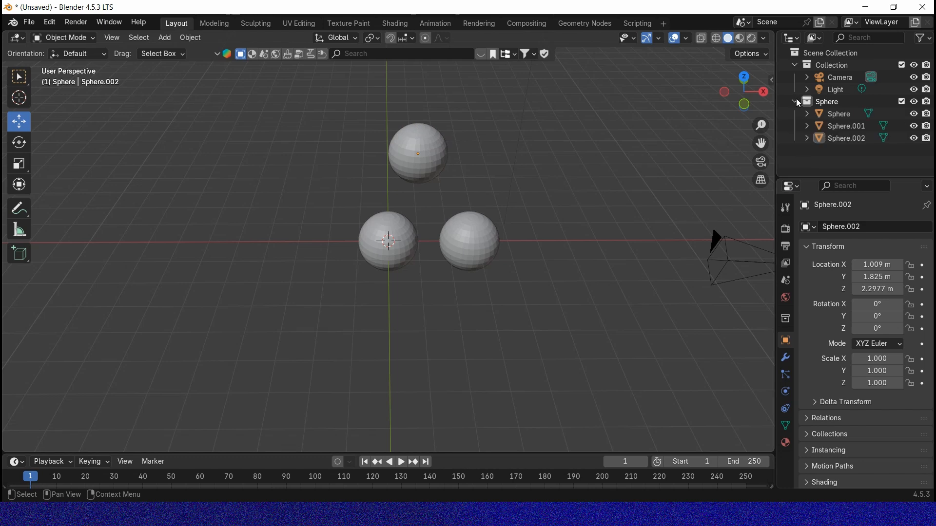
pyautogui.click(844, 115)
pyautogui.click(510, 295)
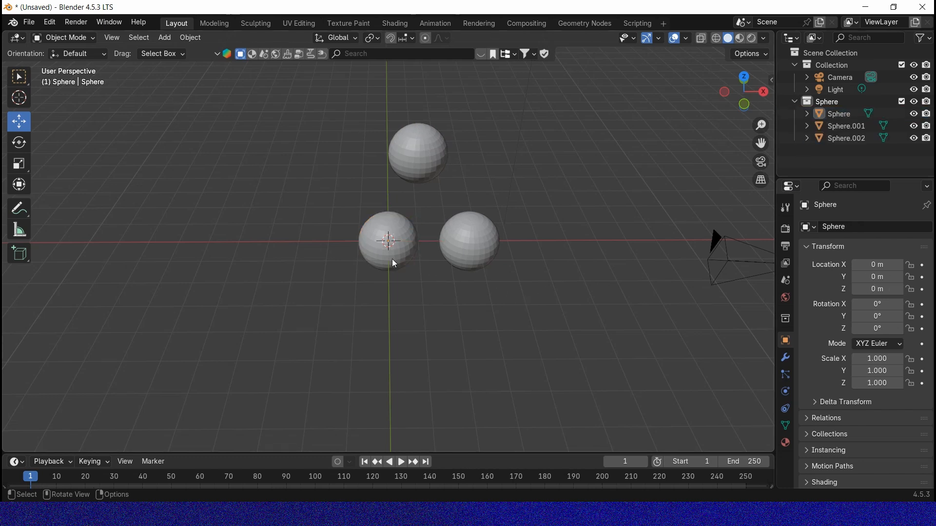
# Parent the other two spheres to the sphere at the origin with the Object option, and collapse the Sphere collection with nothing selected.
pyautogui.click(425, 151)
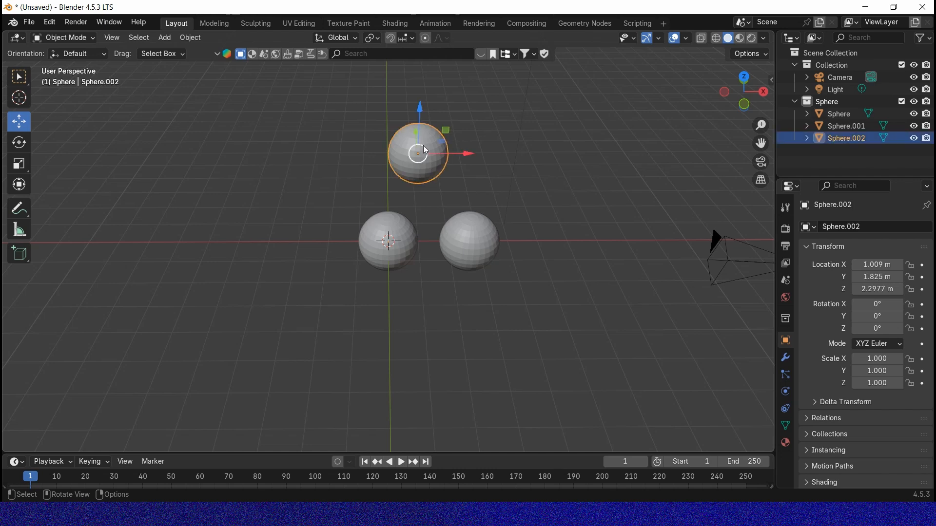
pyautogui.keyDown('shift'); pyautogui.click(477, 238); pyautogui.keyUp('shift')
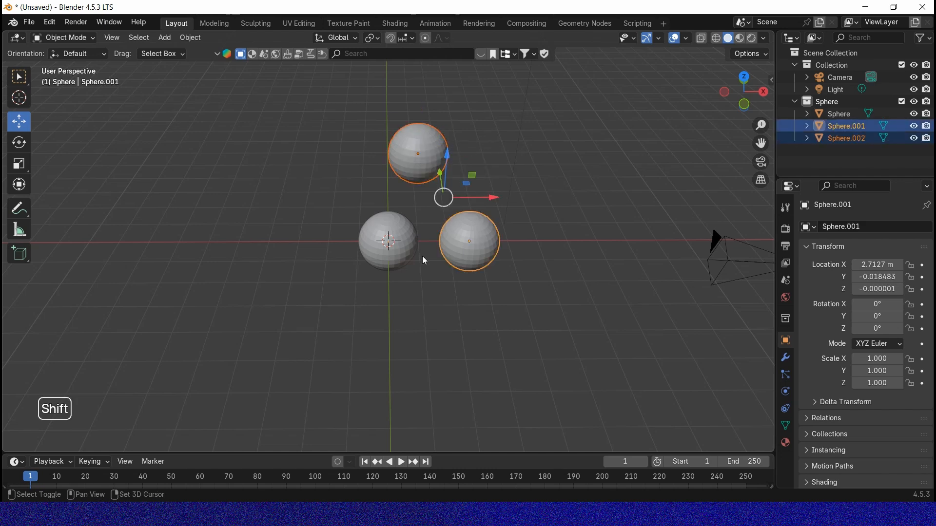
pyautogui.keyDown('shift'); pyautogui.click(372, 236); pyautogui.keyUp('shift')
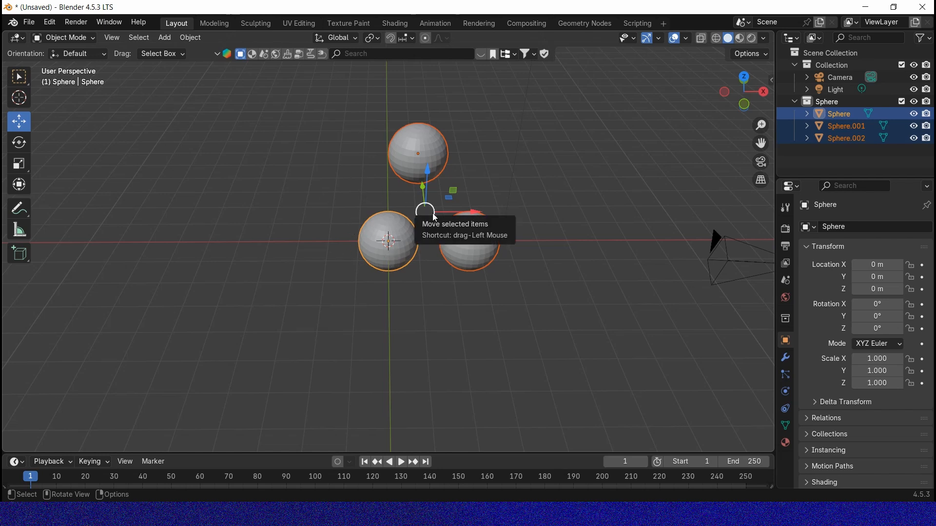
pyautogui.rightClick(378, 224)
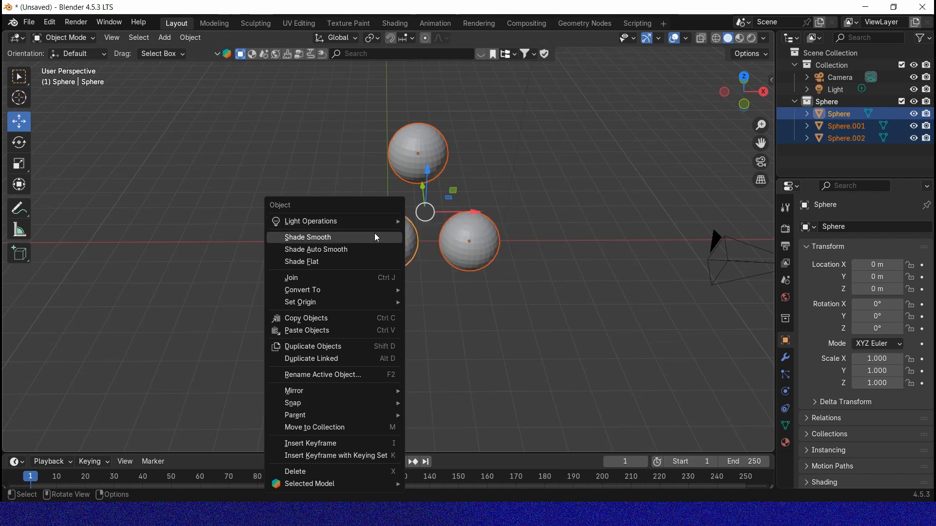
pyautogui.moveTo(328, 415)
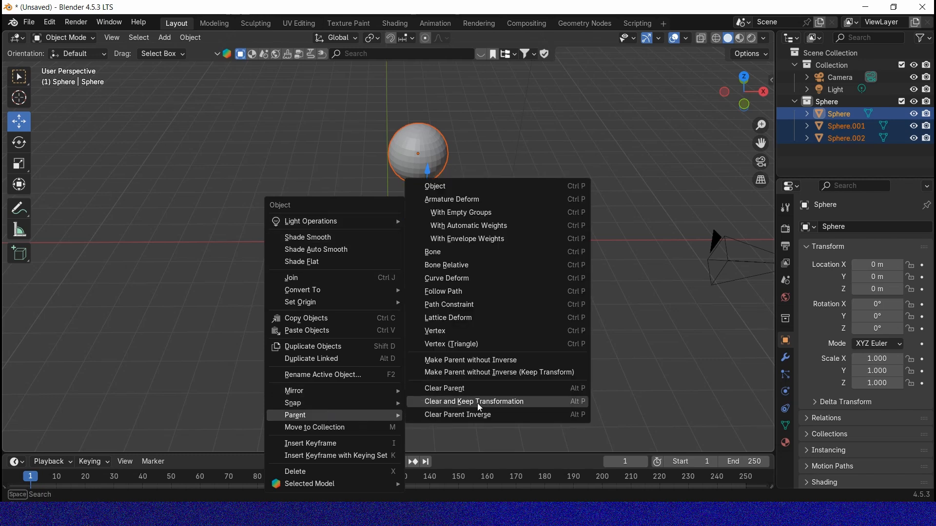
pyautogui.click(472, 186)
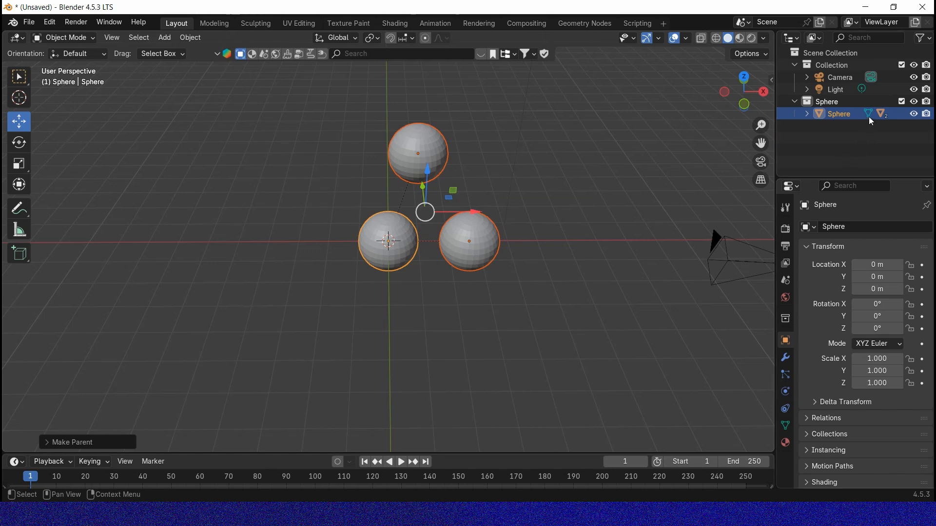
pyautogui.click(795, 101)
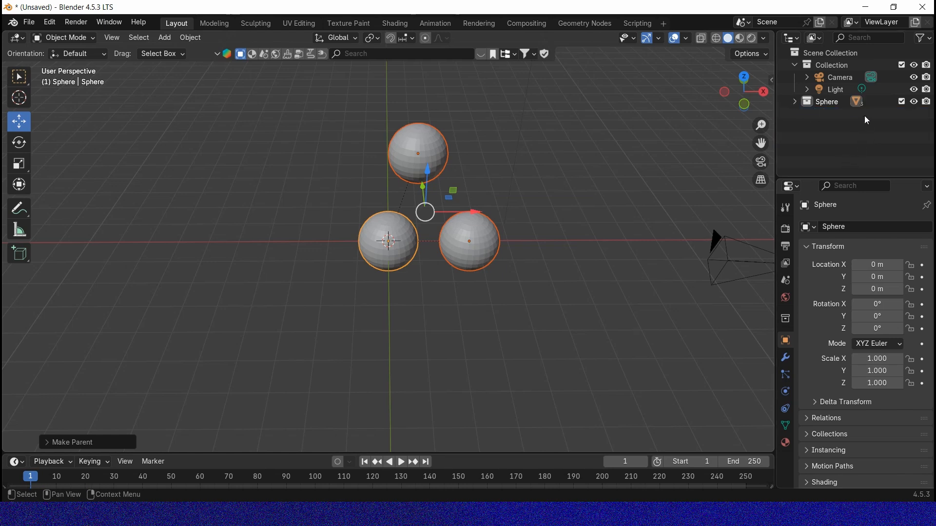
pyautogui.click(517, 347)
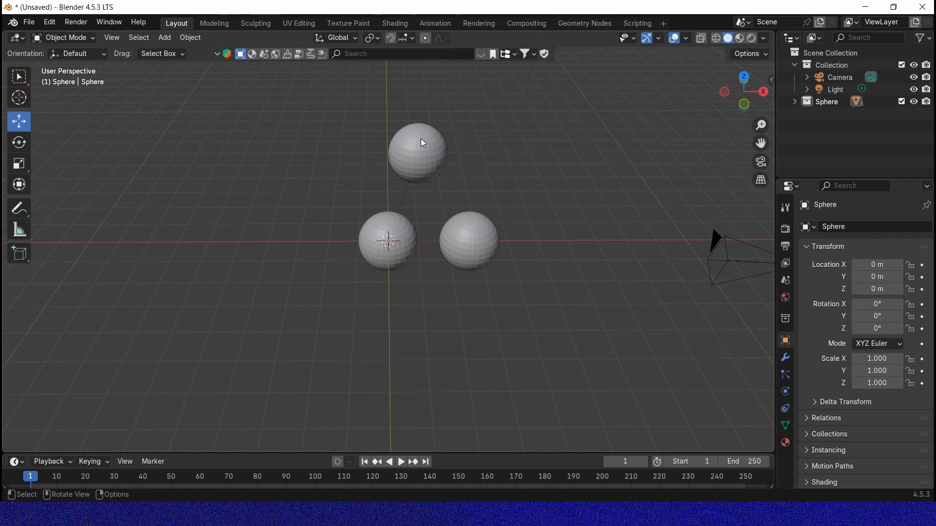
# Move the uppermost child sphere along X to about 1.71 m, and the parent sphere along X to about -0.54 m.
pyautogui.click(423, 143)
pyautogui.press('g')
pyautogui.press('x')
pyautogui.click(452, 186)
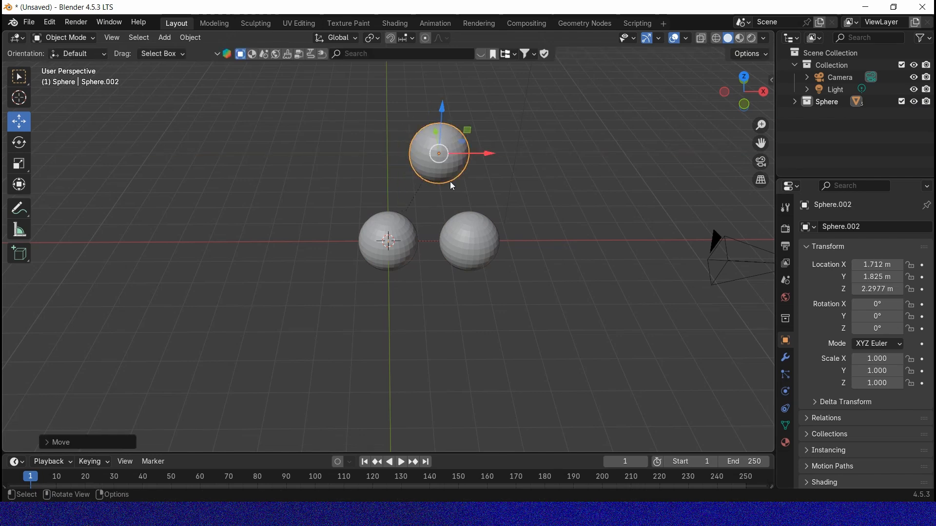
pyautogui.click(380, 246)
pyautogui.moveTo(427, 242); pyautogui.dragTo(411, 253)
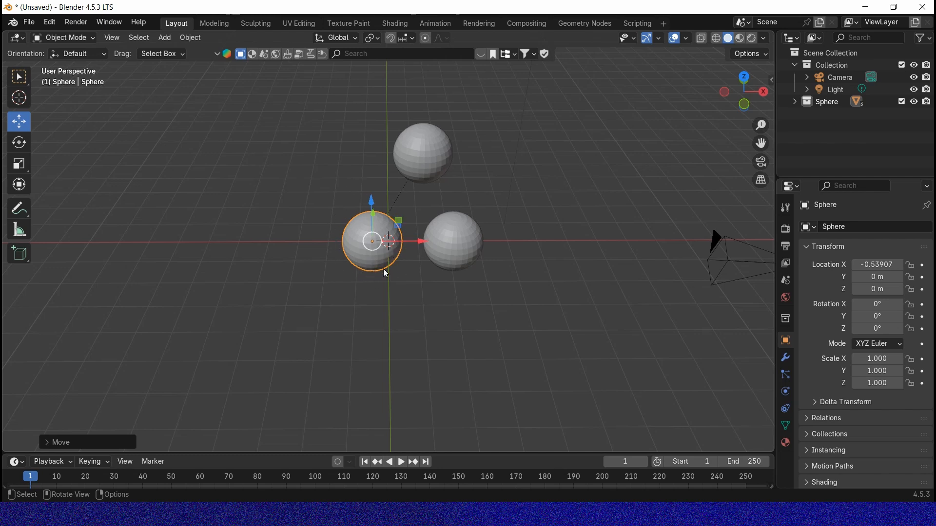
# Move the uppermost child sphere along X to about -1 m and shift the other child in the XY plane to about Y 3.12 m.
pyautogui.click(412, 148)
pyautogui.moveTo(465, 153); pyautogui.dragTo(374, 148)
pyautogui.click(477, 242)
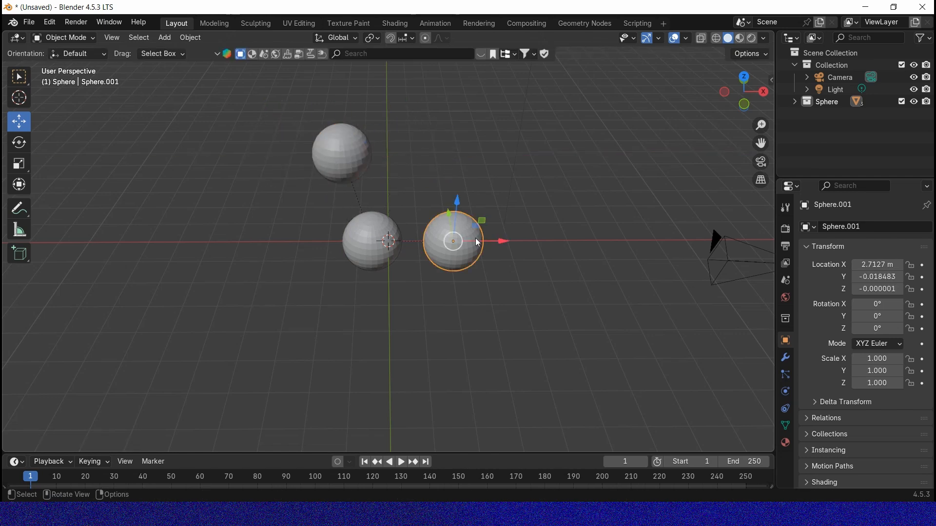
pyautogui.moveTo(499, 247); pyautogui.dragTo(556, 247)
pyautogui.scroll(5, 365, 203)
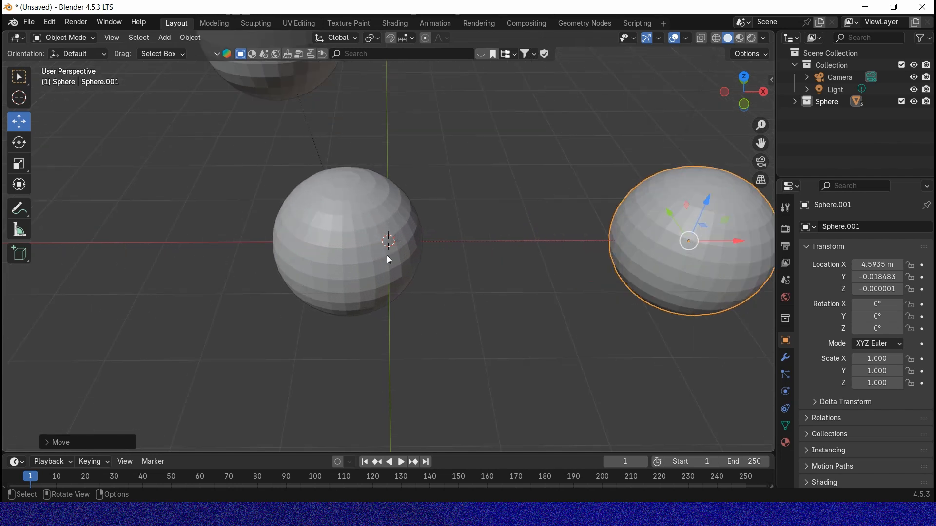
pyautogui.scroll(-3, 490, 325)
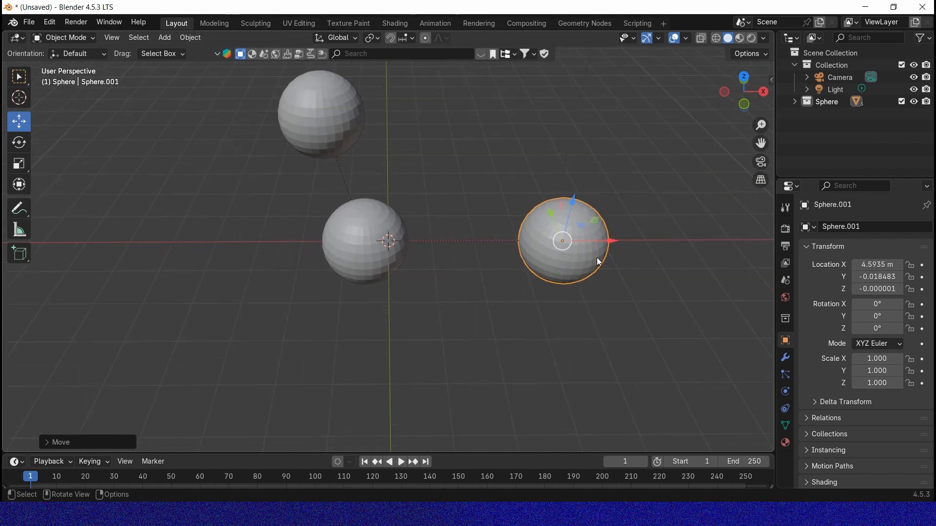
pyautogui.moveTo(544, 183); pyautogui.dragTo(495, 146)
# Move the parent sphere along the X axis in two small shifts, ending at about X -0.09 m.
pyautogui.click(355, 245)
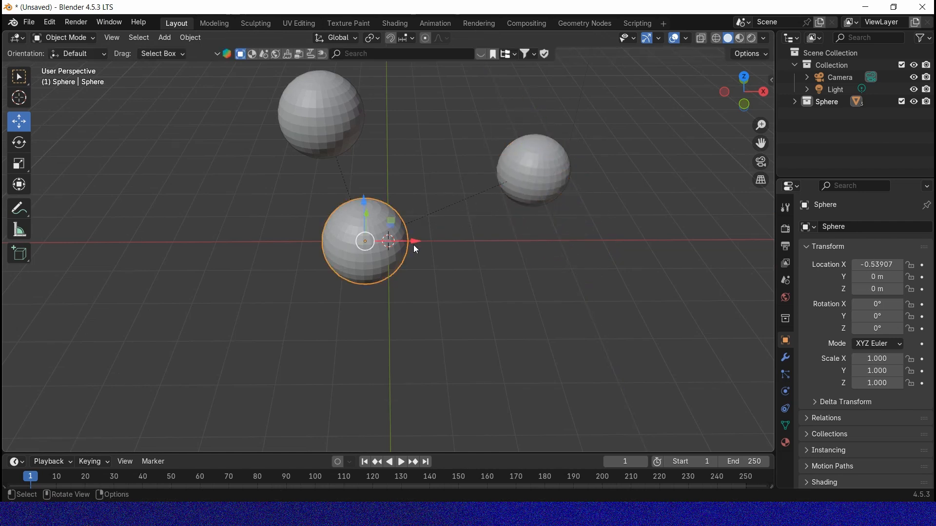
pyautogui.moveTo(413, 245); pyautogui.dragTo(434, 263)
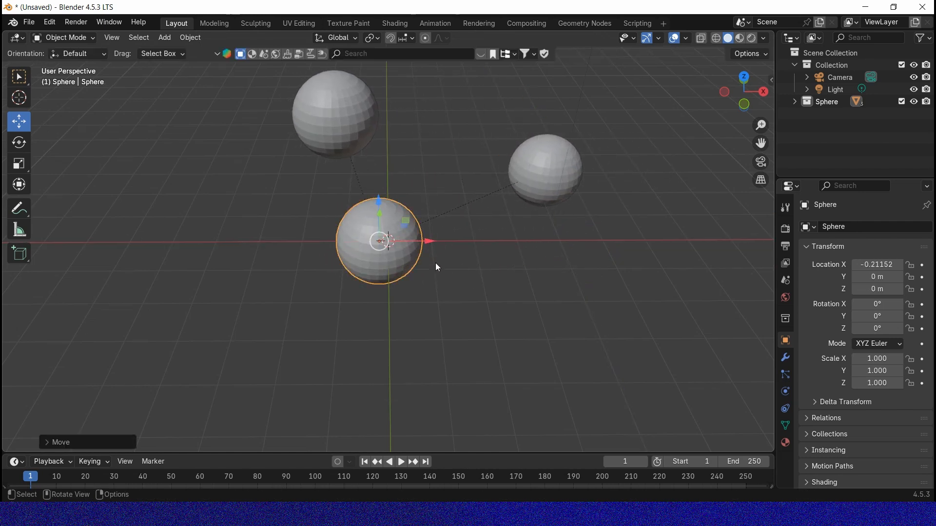
pyautogui.scroll(-3, 475, 320)
pyautogui.keyDown('shift'); pyautogui.moveTo(482, 295); pyautogui.dragTo(458, 305, button='middle'); pyautogui.keyUp('shift')
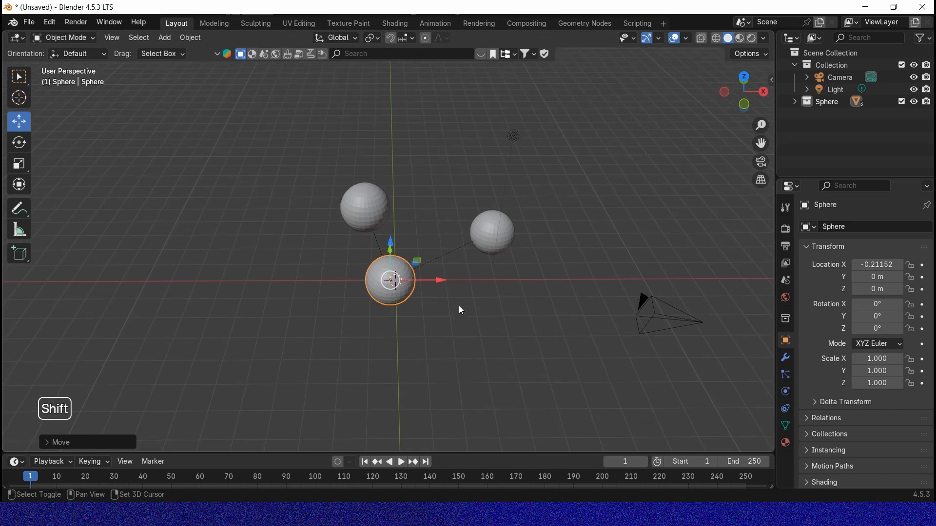
pyautogui.scroll(2, 426, 280)
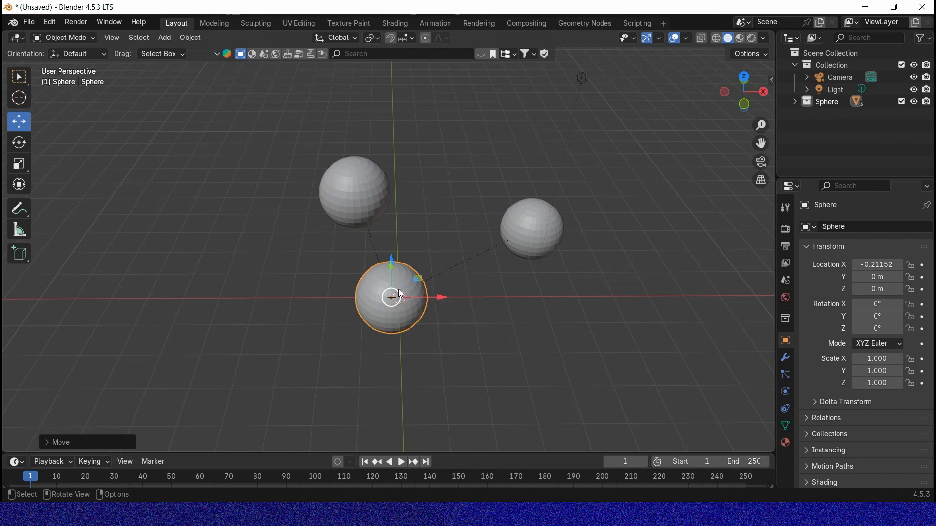
pyautogui.moveTo(439, 297)
pyautogui.mouseDown()
pyautogui.moveTo(489, 296)
pyautogui.moveTo(448, 296)
pyautogui.mouseUp()
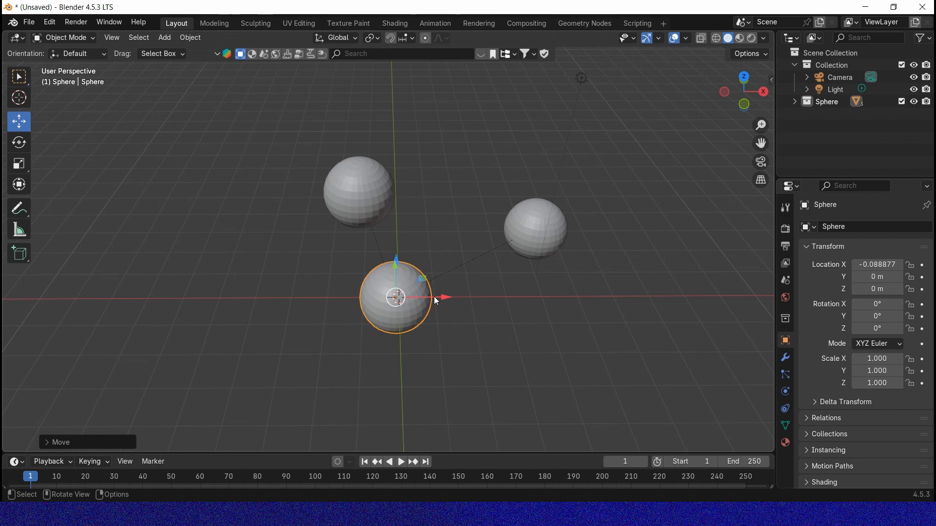
# Move the uppermost child sphere along X to about -0.93 m and the other child sphere along X to about 5.21 m.
pyautogui.click(363, 176)
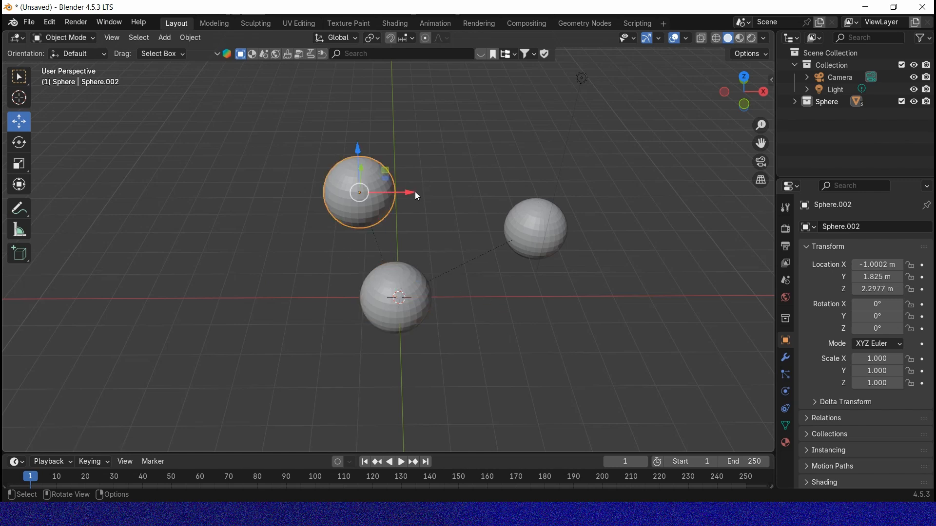
pyautogui.moveTo(411, 189); pyautogui.dragTo(434, 188)
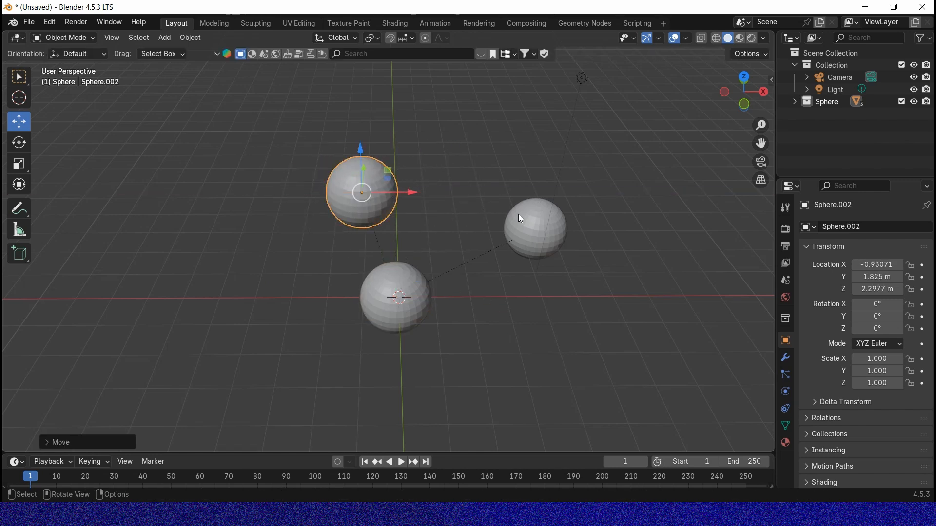
pyautogui.click(557, 233)
pyautogui.moveTo(580, 235); pyautogui.dragTo(599, 234)
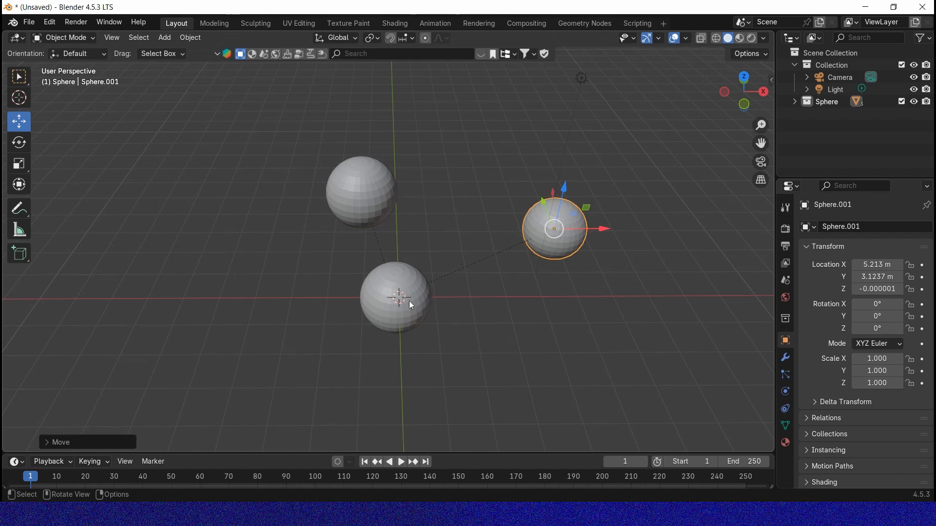
# Move the parent sphere to about X 0.82 m, Y -0.23 m.
pyautogui.click(392, 300)
pyautogui.moveTo(440, 295)
pyautogui.mouseDown()
pyautogui.moveTo(471, 296)
pyautogui.moveTo(434, 296)
pyautogui.moveTo(456, 296)
pyautogui.mouseUp()
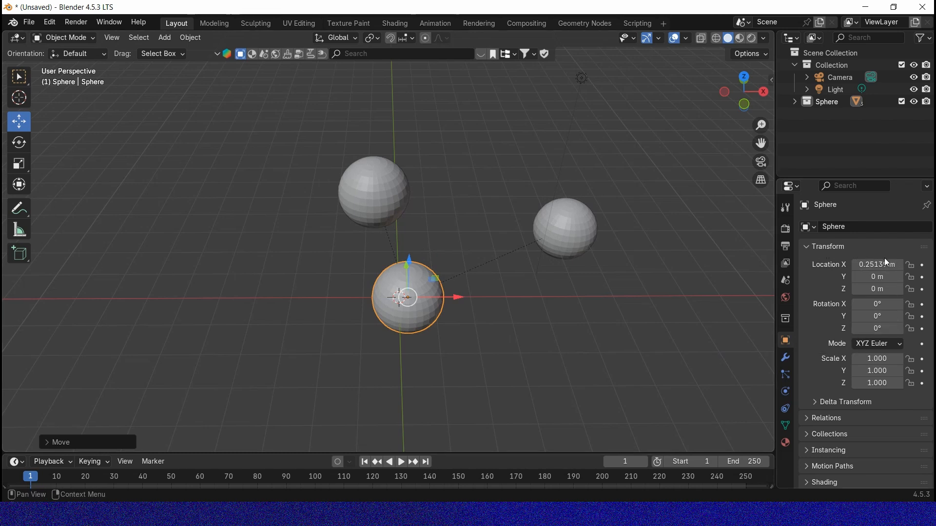
pyautogui.moveTo(887, 263); pyautogui.dragTo(866, 277)
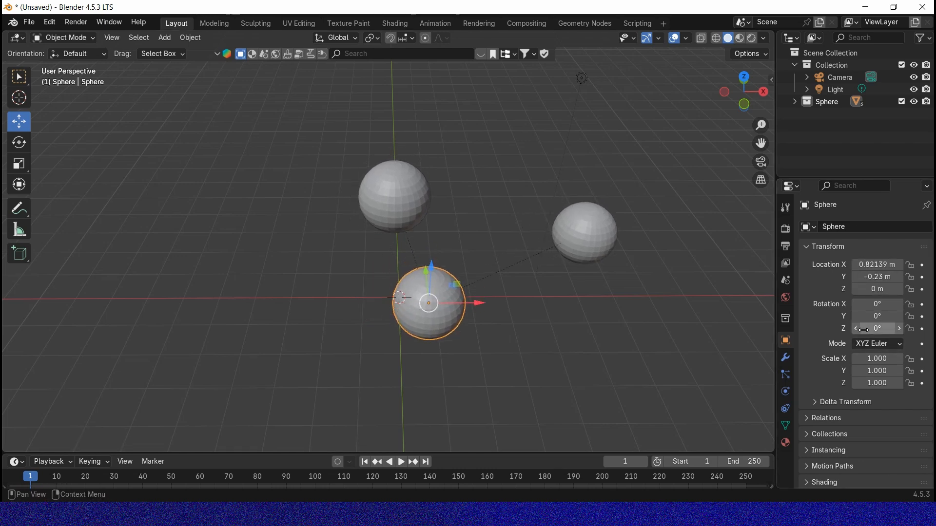
# Rotate the parent sphere to -563° about X and move it to about X -0.6 m, Z 2.11 m.
pyautogui.moveTo(877, 304); pyautogui.dragTo(710, 303)
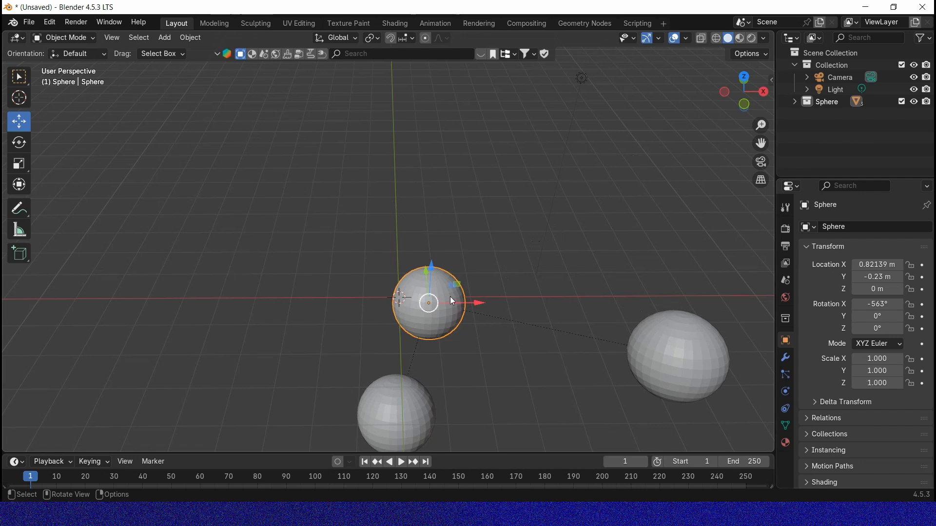
pyautogui.moveTo(435, 267); pyautogui.dragTo(456, 219)
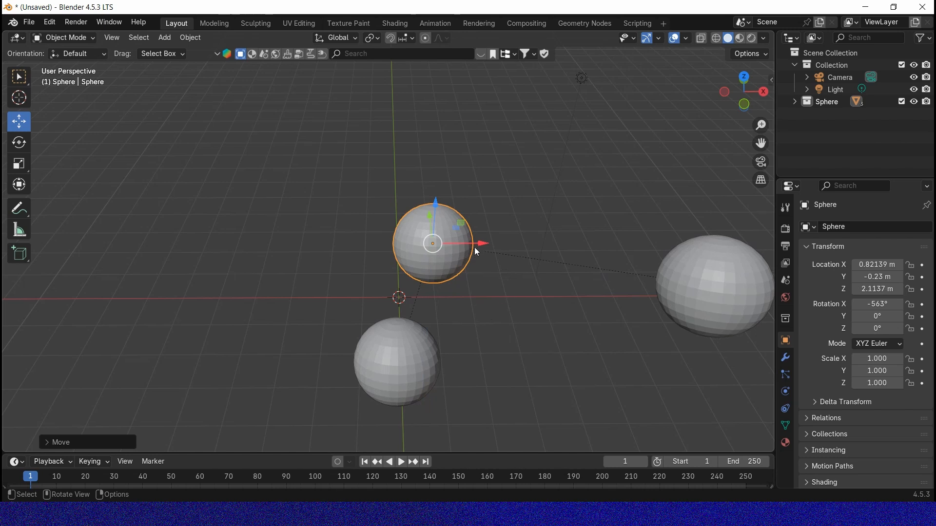
pyautogui.moveTo(474, 248); pyautogui.dragTo(419, 249)
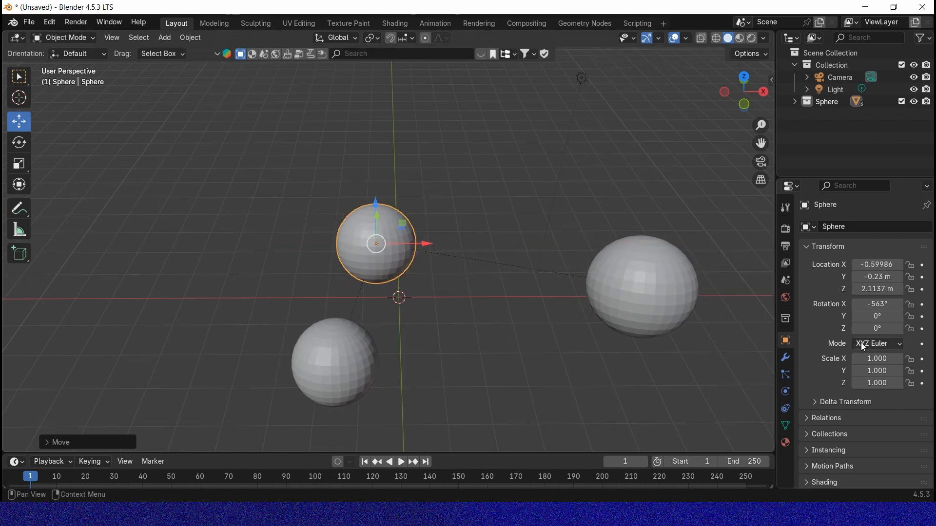
# Set the parent sphere's Y rotation to 42° and slide it back and forth along X, ending at about 2.56 m.
pyautogui.moveTo(877, 316)
pyautogui.mouseDown()
pyautogui.moveTo(931, 317)
pyautogui.moveTo(876, 318)
pyautogui.mouseUp()
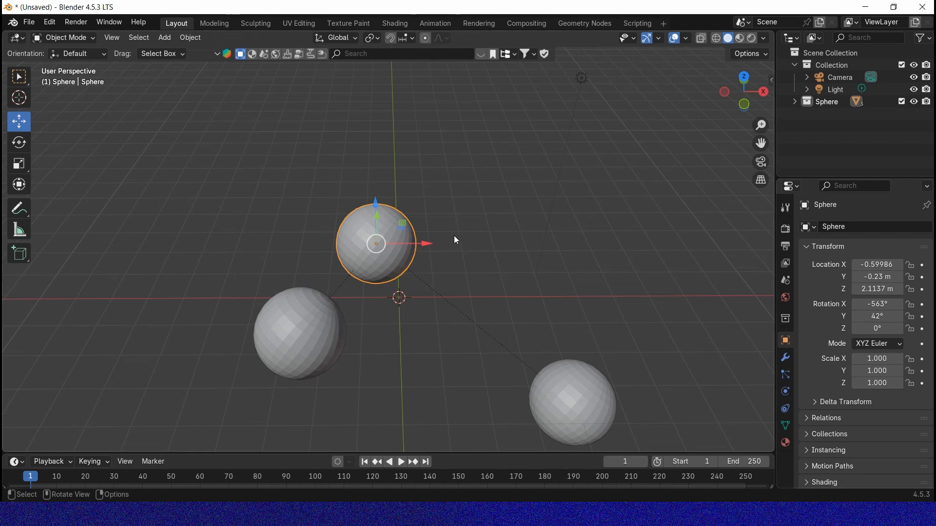
pyautogui.moveTo(428, 241); pyautogui.dragTo(541, 243)
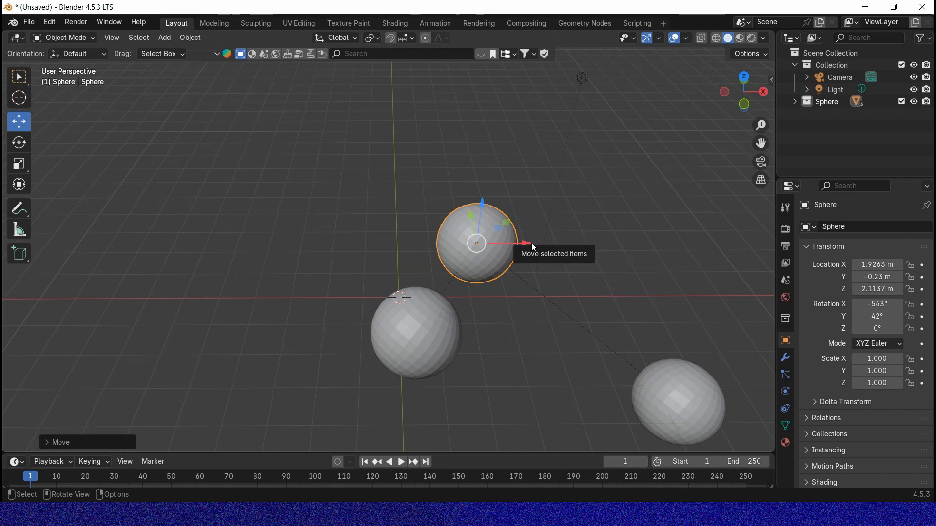
pyautogui.moveTo(532, 243); pyautogui.dragTo(432, 244)
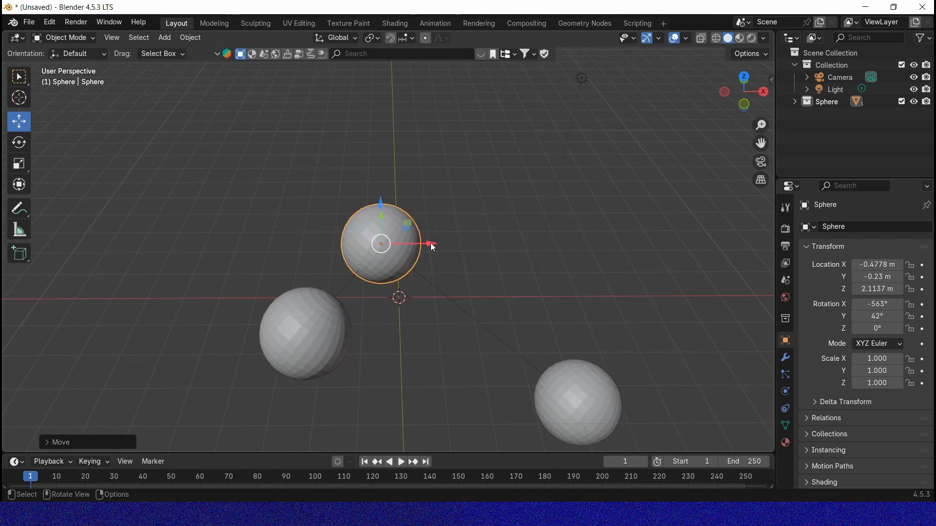
pyautogui.moveTo(438, 244); pyautogui.dragTo(559, 243)
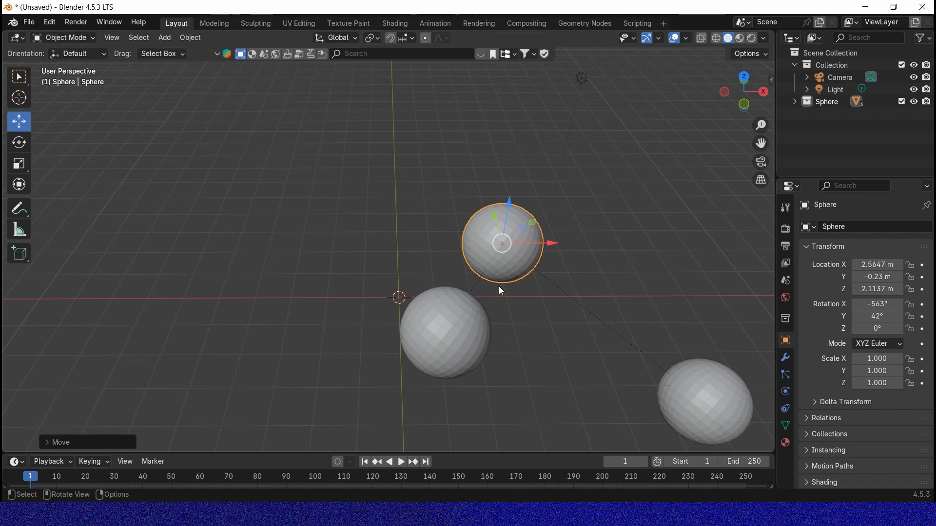
# Move the parent sphere to about X 0.79, Y 1.35, Z 1.05 m and set its Z rotation to -50°.
pyautogui.moveTo(510, 207); pyautogui.dragTo(468, 237)
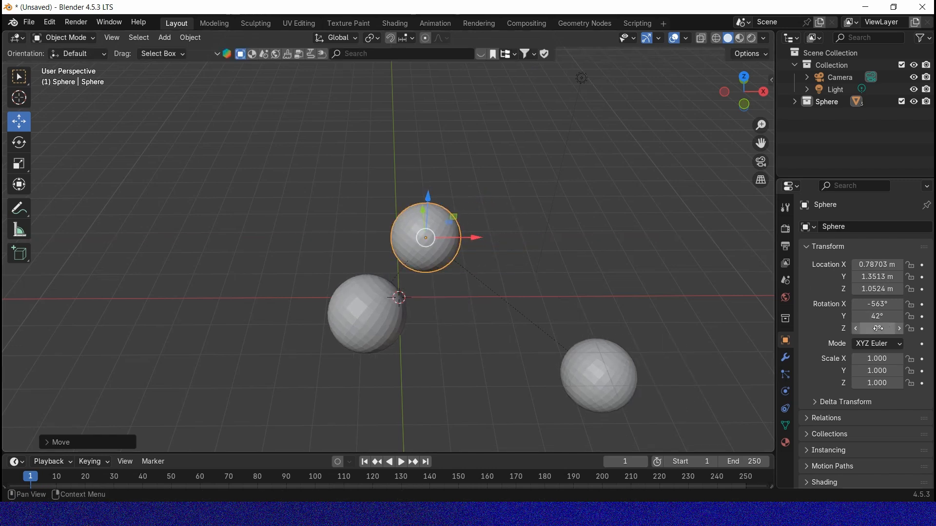
pyautogui.moveTo(877, 328); pyautogui.dragTo(867, 300)
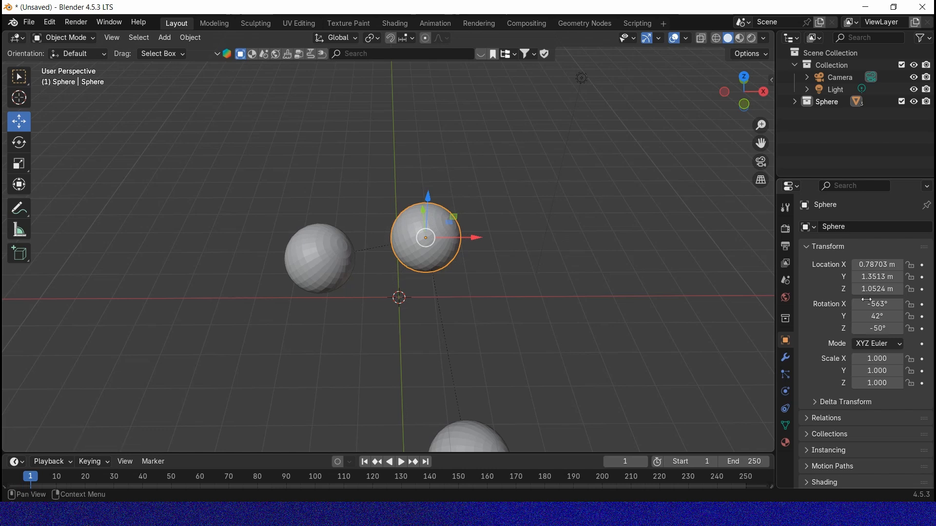